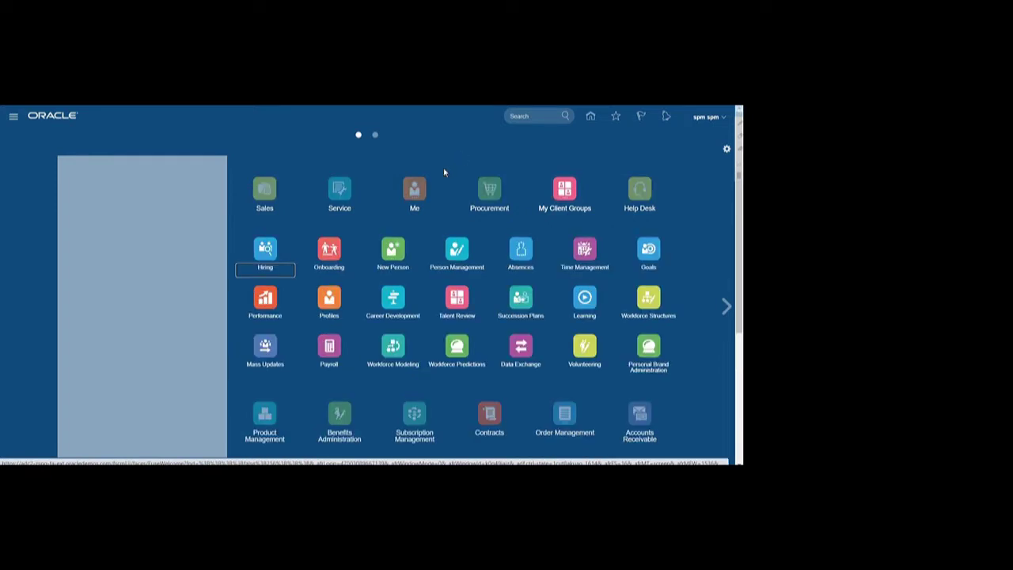
Search Person Management for the test employee by person number and open the employee's record
left_click(459, 259)
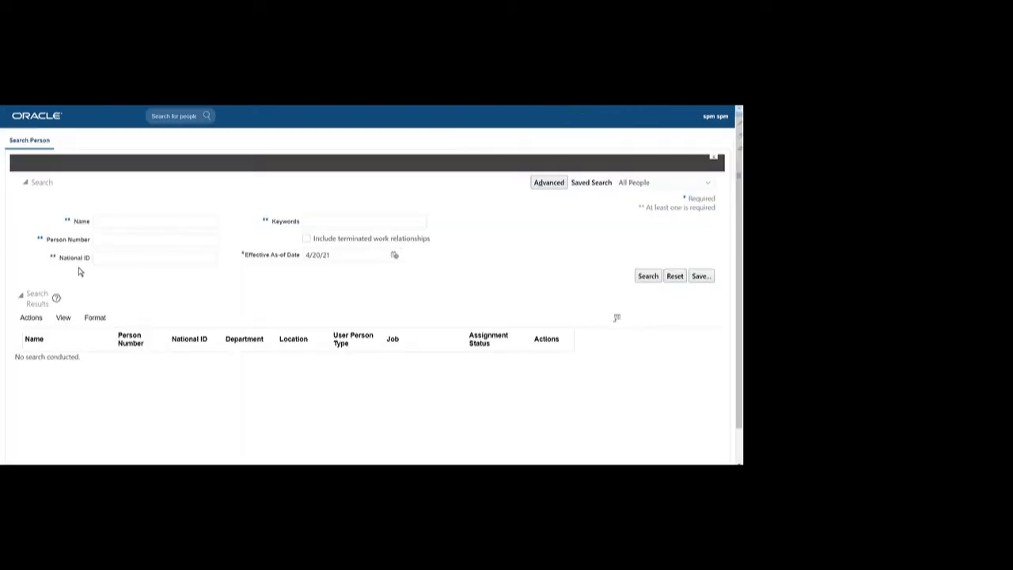
left_click(109, 264)
type("XXTE")
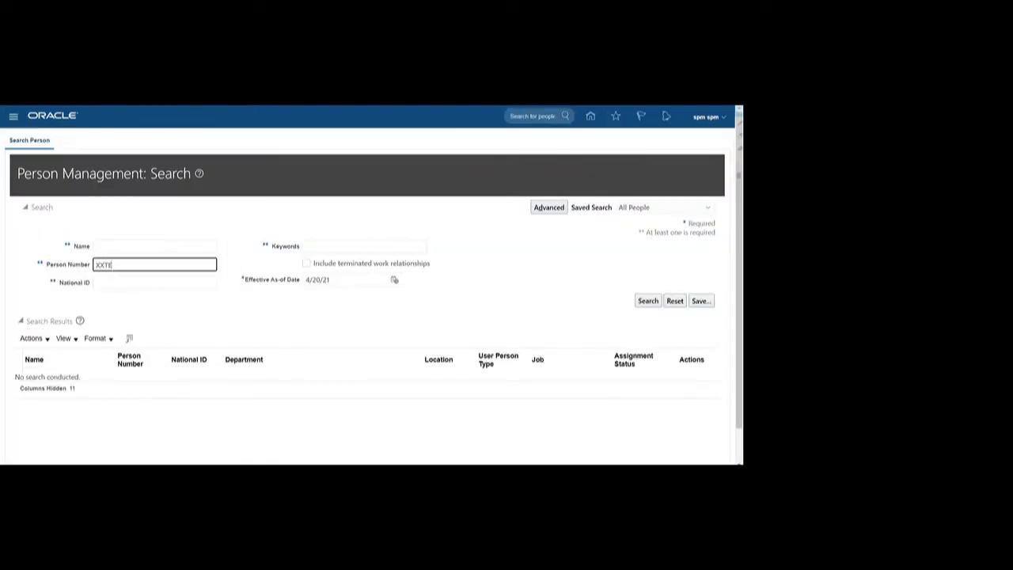
type("ST2")
left_click_drag(144, 261, 24, 266)
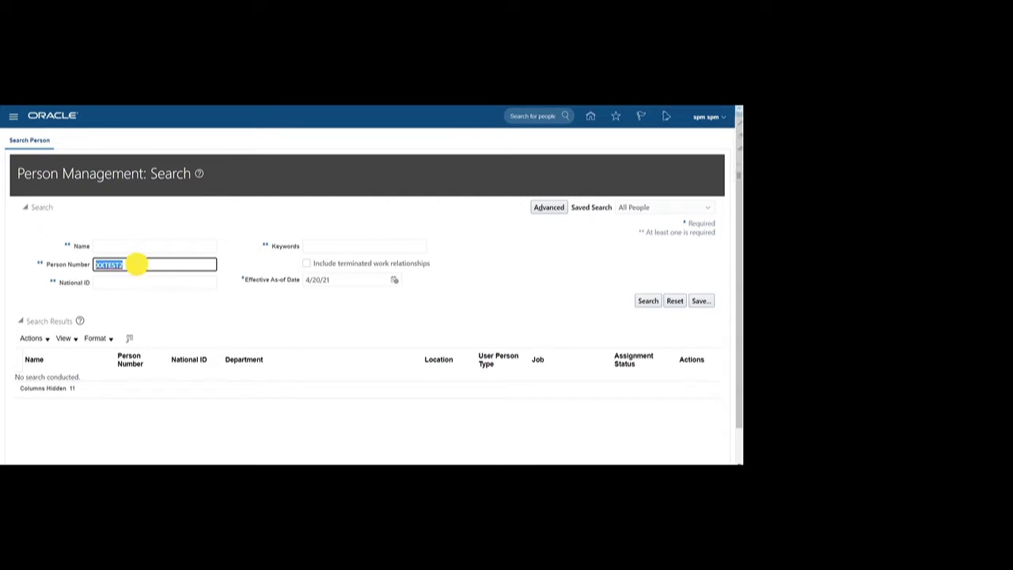
left_click(648, 300)
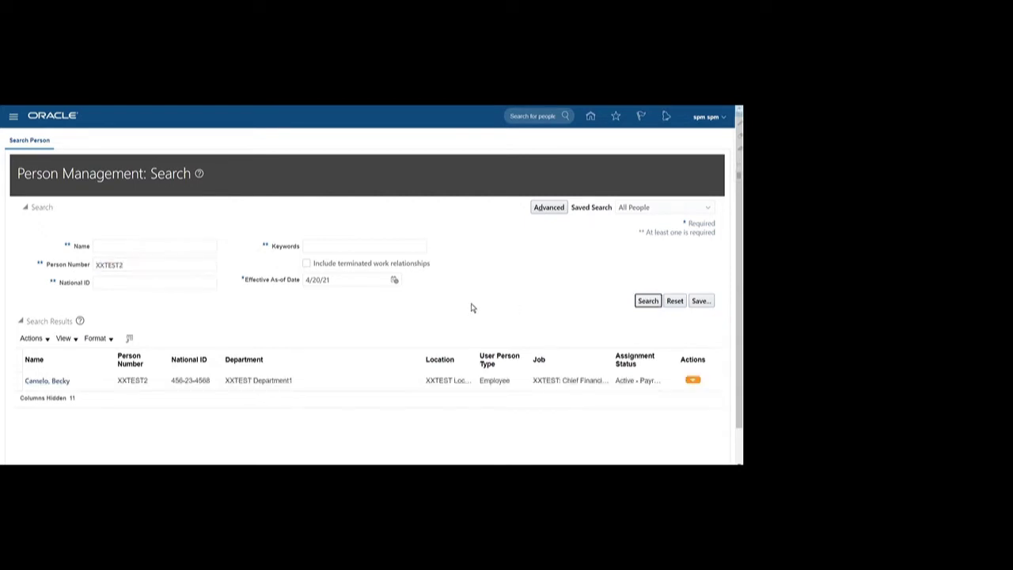
left_click(41, 382)
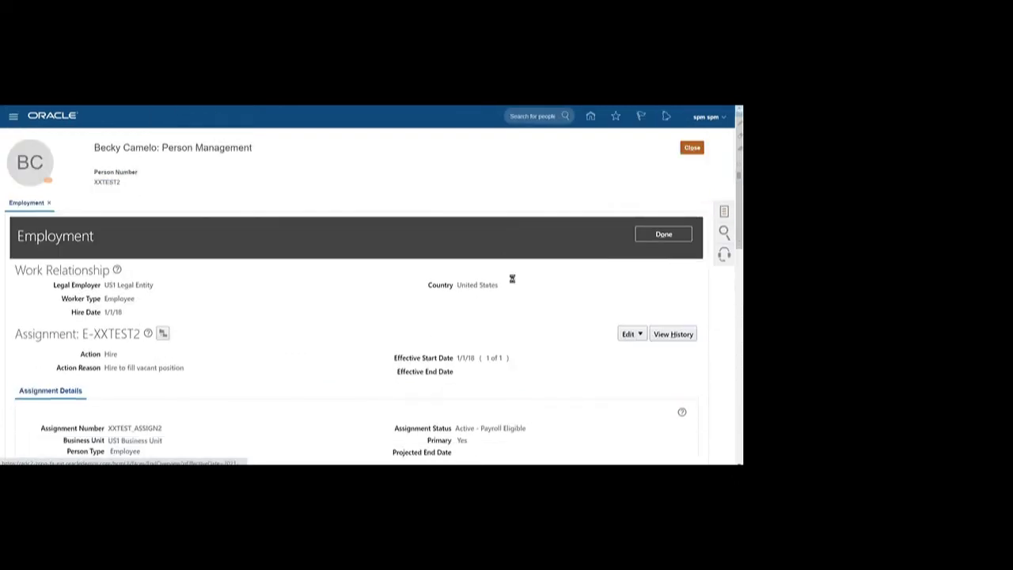
Check the employee's Document Records page for existing documents and return to the home page
scroll(701, 322, "down", 2)
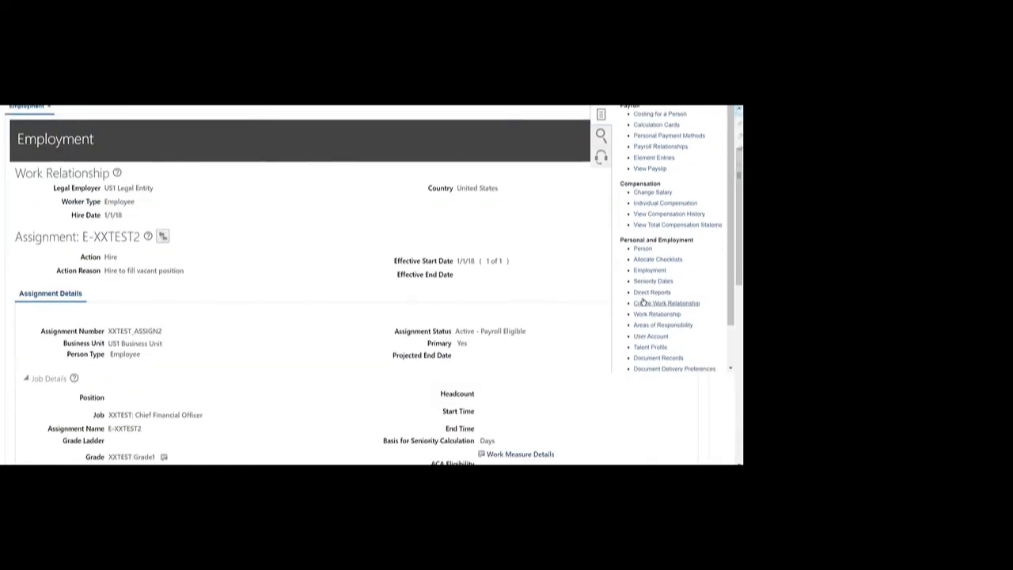
left_click(647, 358)
left_click_drag(289, 300, 505, 303)
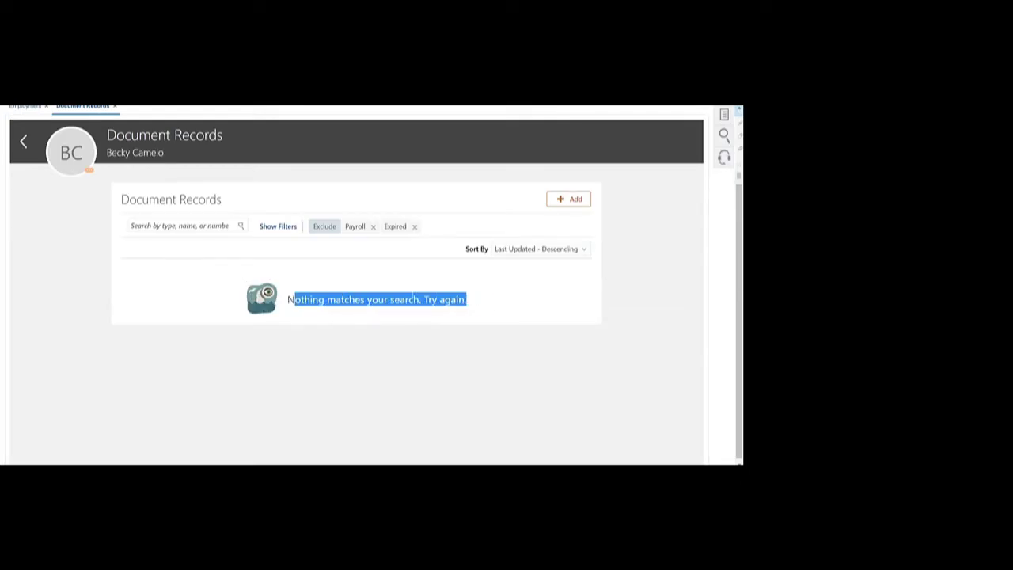
scroll(413, 299, "up", 3)
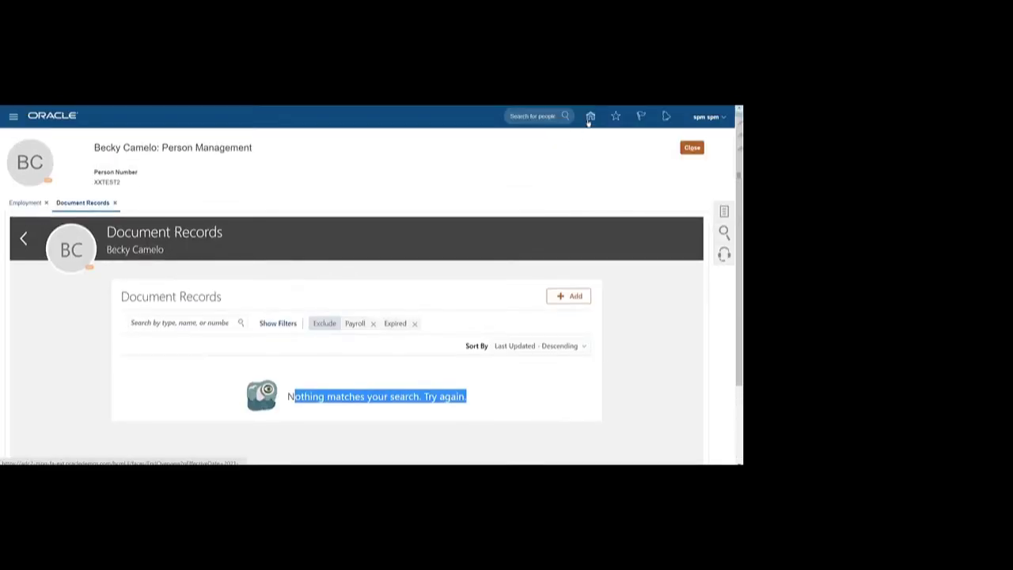
left_click(590, 117)
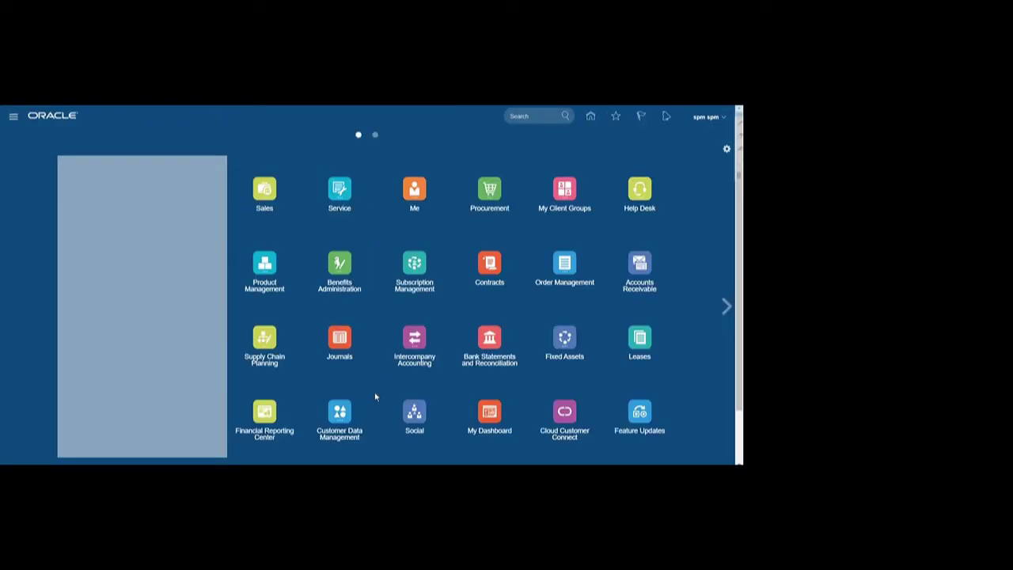
Switch to the DocumentsOfRecord.dat file in Notepad++ and start line 2 with "MERGE|"
mouse_move(369, 463)
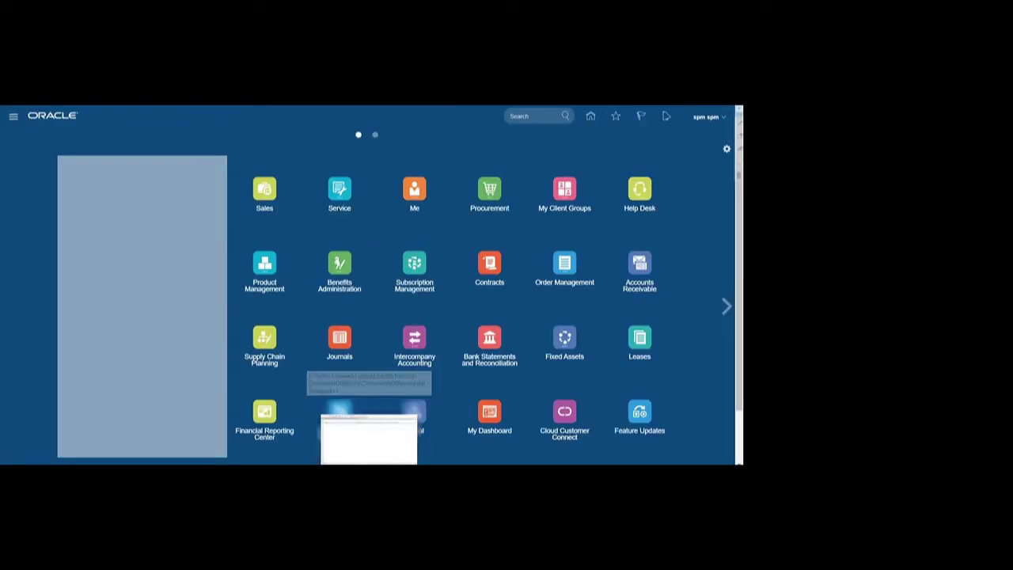
left_click(368, 439)
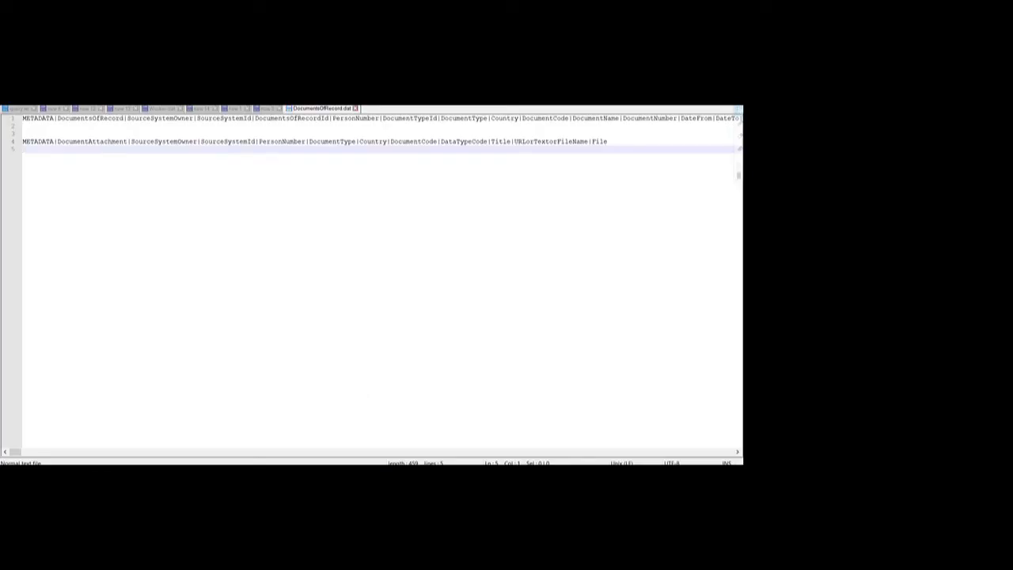
left_click(394, 109)
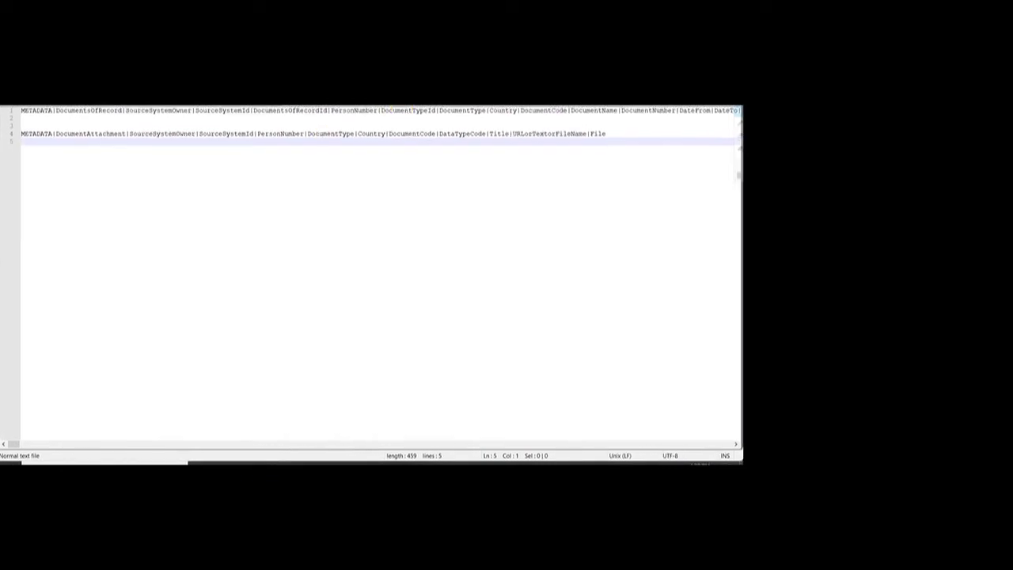
left_click(88, 108)
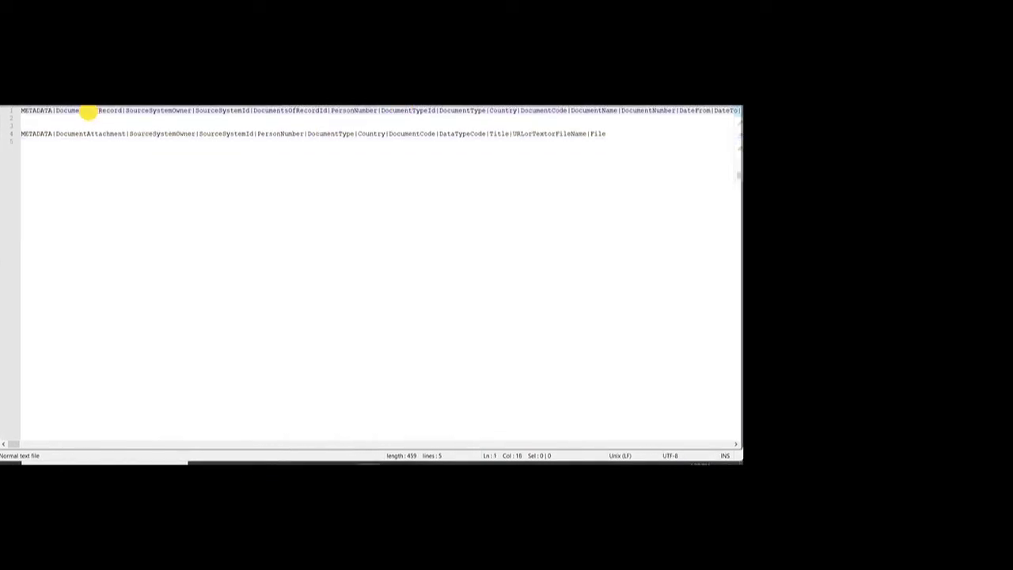
left_click(24, 110)
left_click(38, 118)
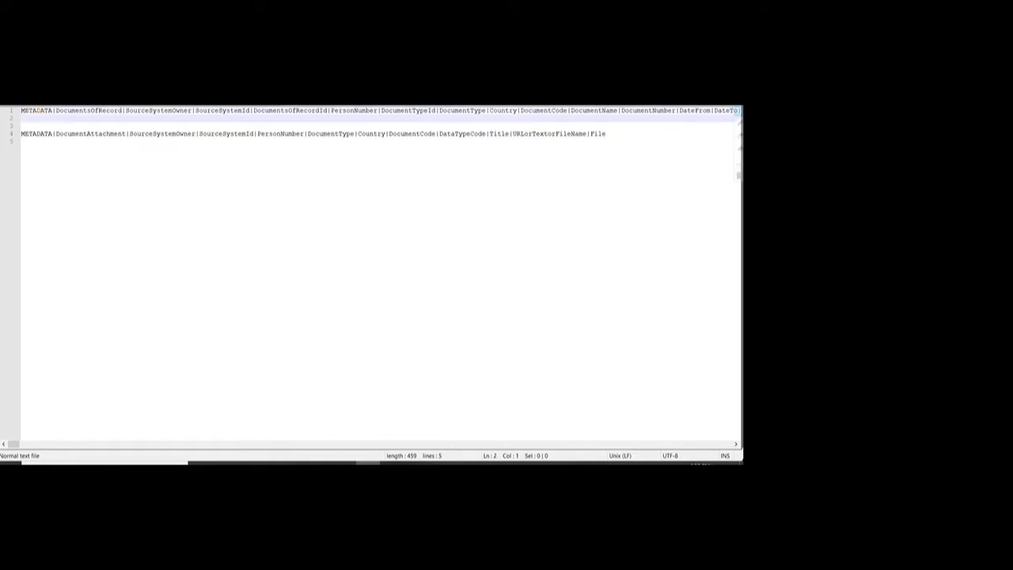
type("MERGE|")
Copy the object name DocumentsOfRecord from the metadata line into the MERGE line, followed by a pipe delimiter
double_click(90, 111)
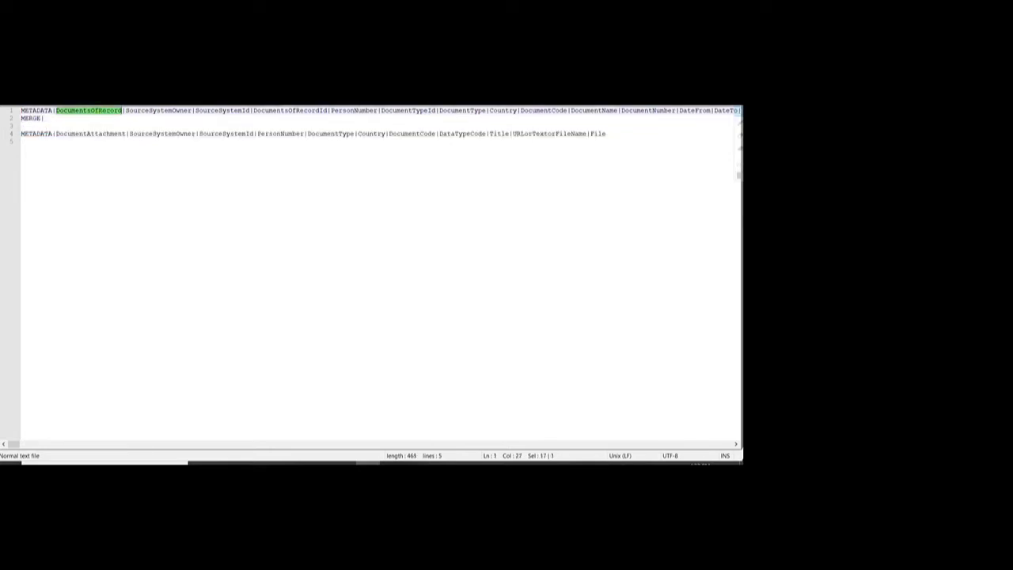
key("ctrl+c")
left_click(43, 117)
key("ctrl+v")
type("|")
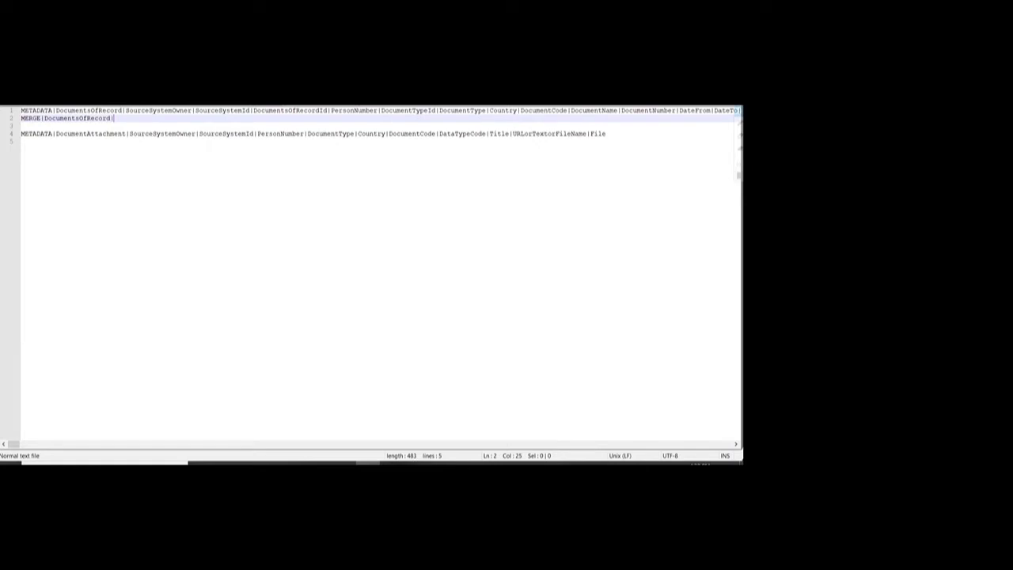
Add XXTEST as the SourceSystemOwner and XXTEST_DOCREC01 as the SourceSystemId on the MERGE line, each followed by a pipe
double_click(144, 111)
left_click(144, 119)
type("XXTEST|")
double_click(216, 111)
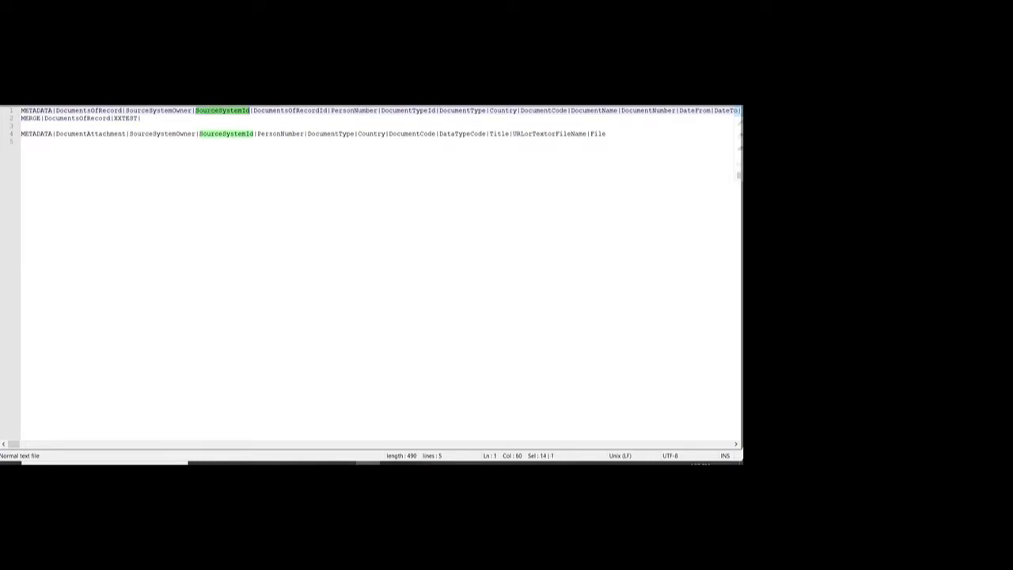
left_click(146, 119)
type("XXTEST")
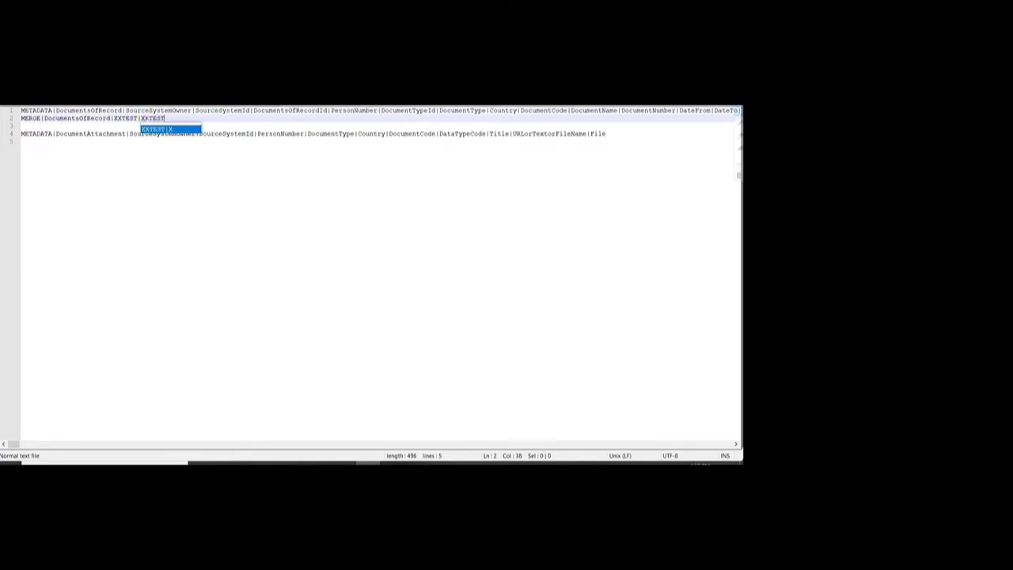
type("_DOCRE")
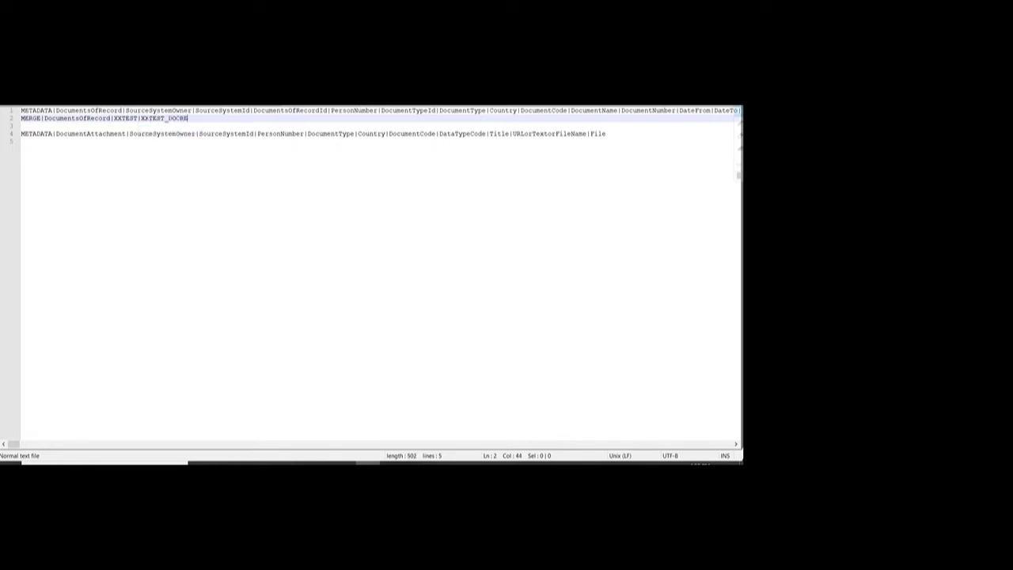
type("C01|")
Leave DocumentsOfRecordId empty on the MERGE line and enter the employee's person number for PersonNumber, followed by a pipe
double_click(288, 111)
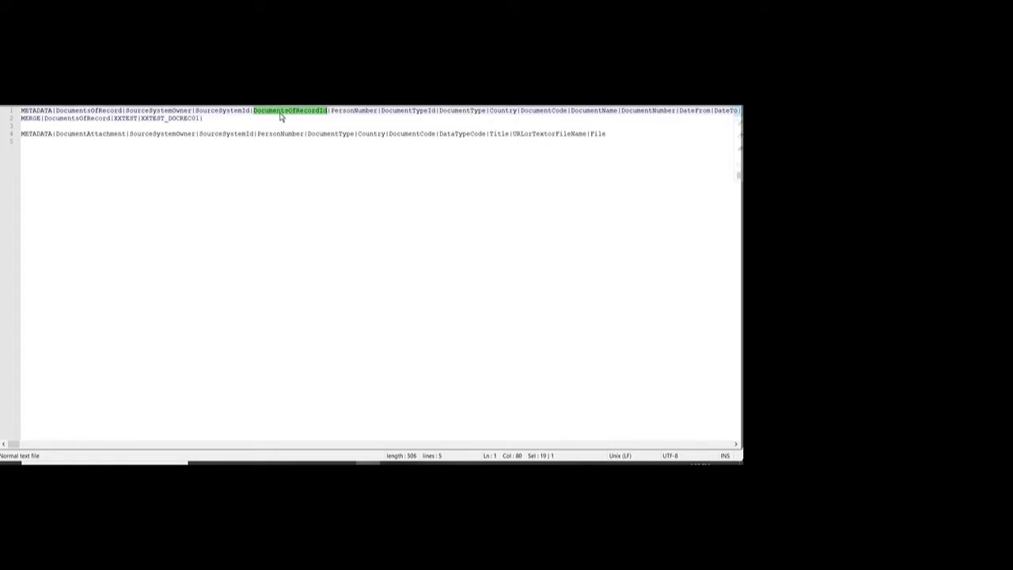
left_click(214, 118)
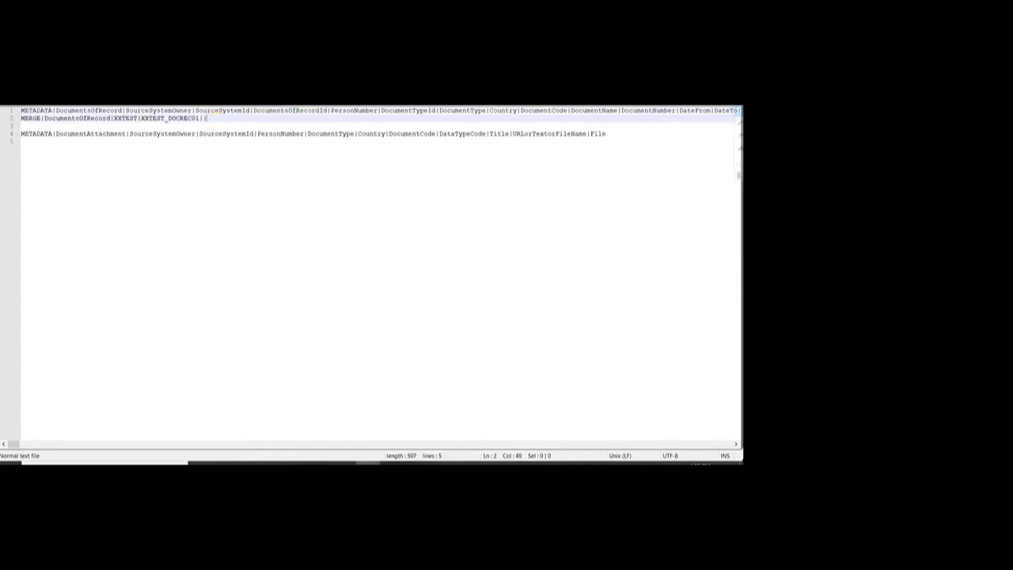
double_click(354, 111)
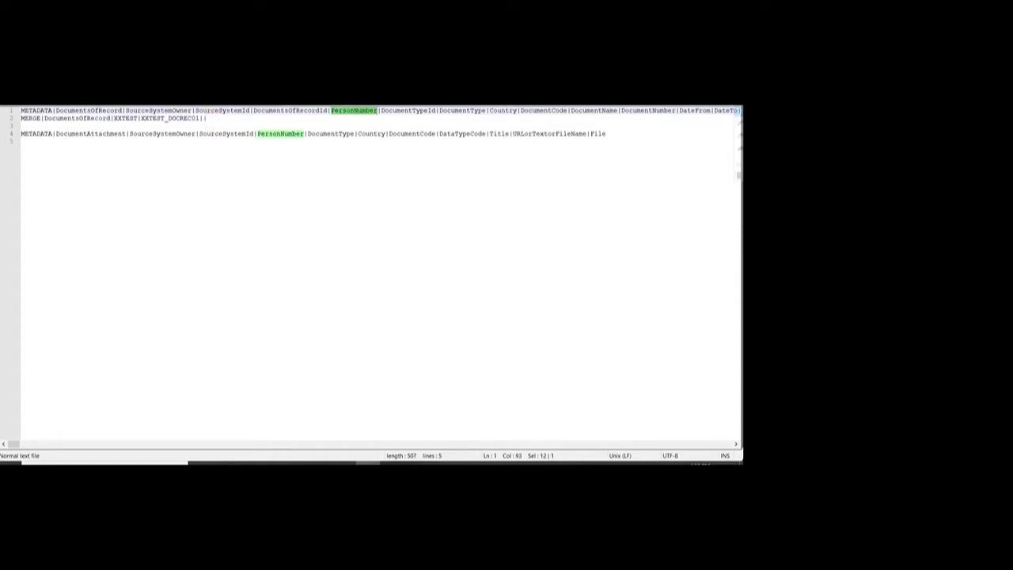
left_click(216, 119)
type("XXTEST2")
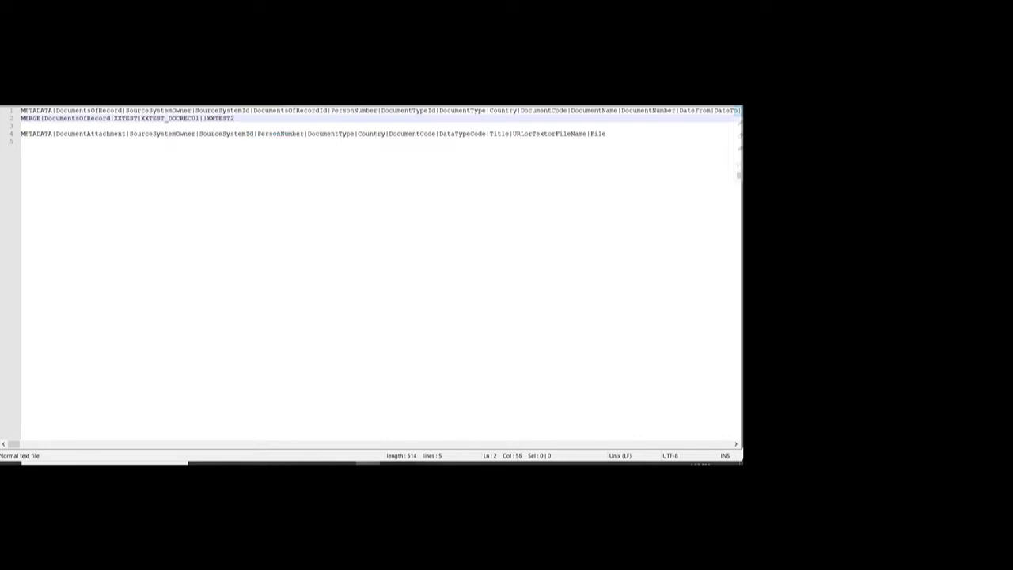
type("|")
double_click(222, 118)
left_click(239, 118)
Leave DocumentTypeId empty on the MERGE line and enter Passport as the DocumentType, followed by a pipe
double_click(399, 111)
left_click(252, 119)
double_click(462, 110)
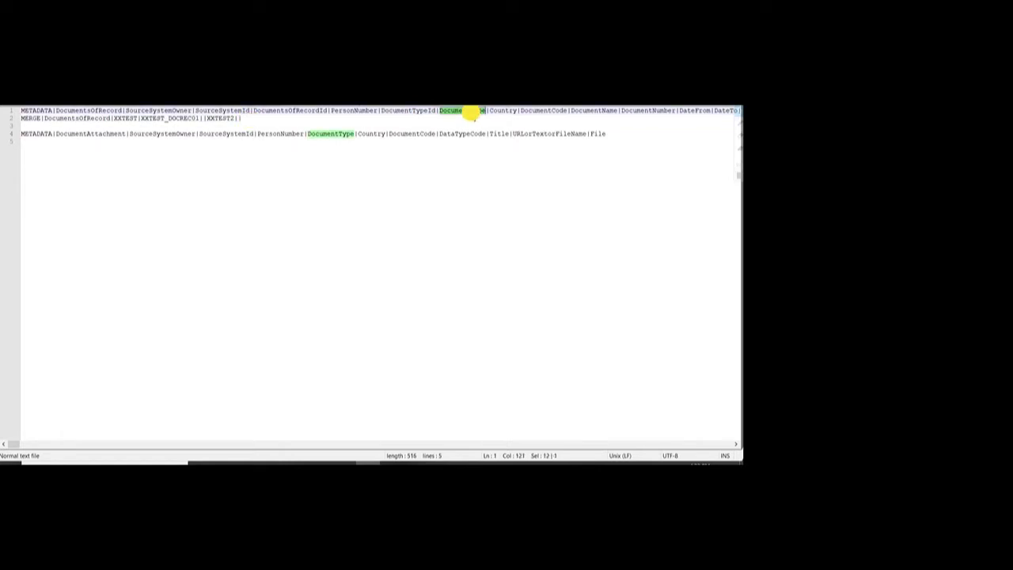
left_click(243, 118)
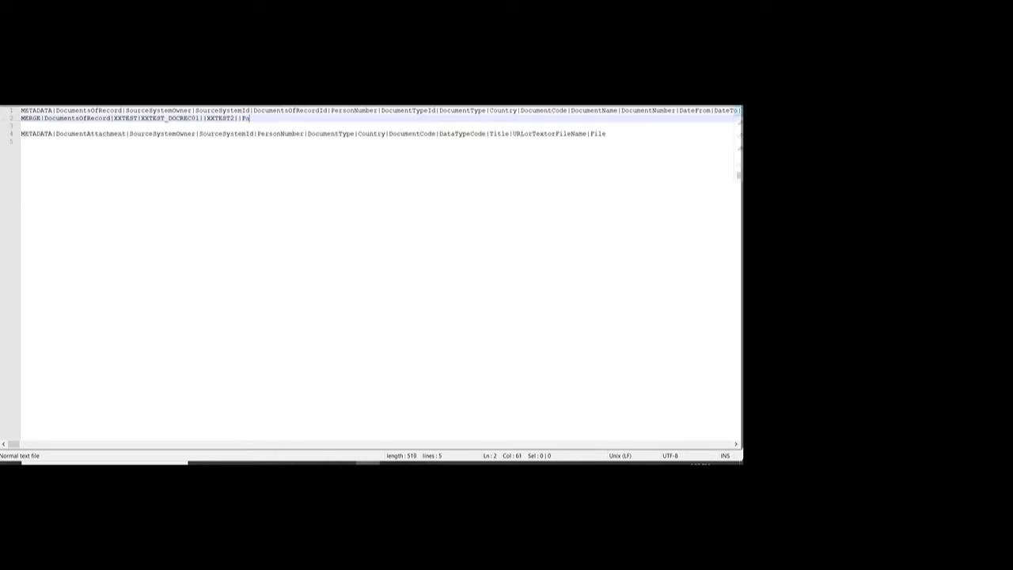
type("Passport|")
double_click(462, 110)
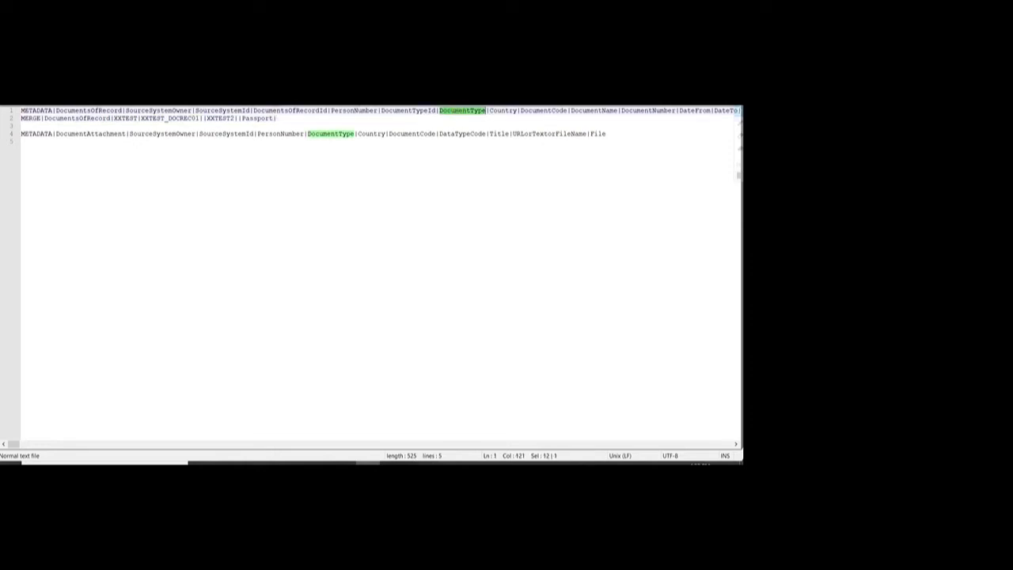
double_click(257, 118)
Leave Country empty on the MERGE line and reuse the SourceSystemId value XXTEST_DOCREC01 as the DocumentCode
double_click(505, 110)
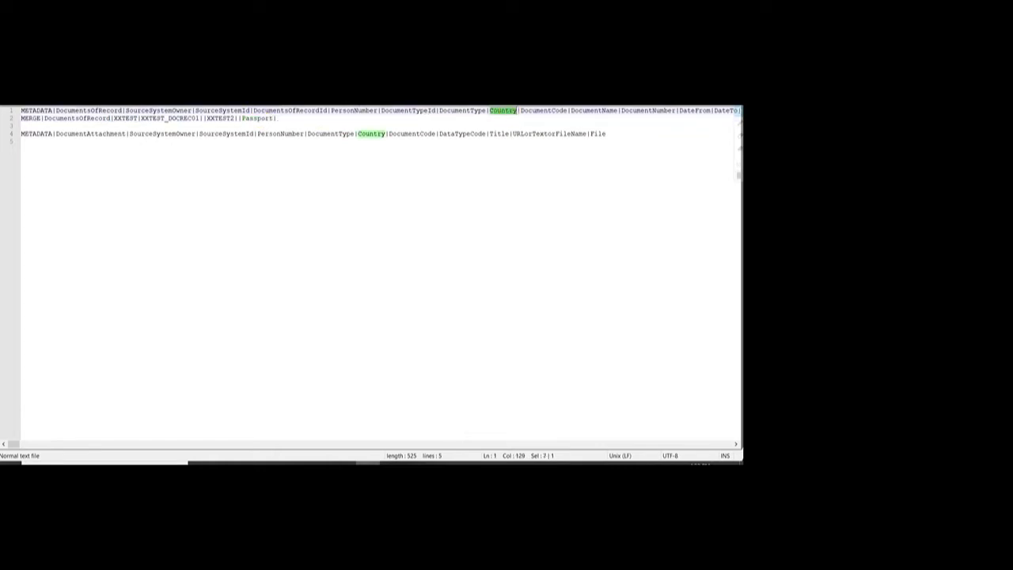
left_click(277, 117)
type("|")
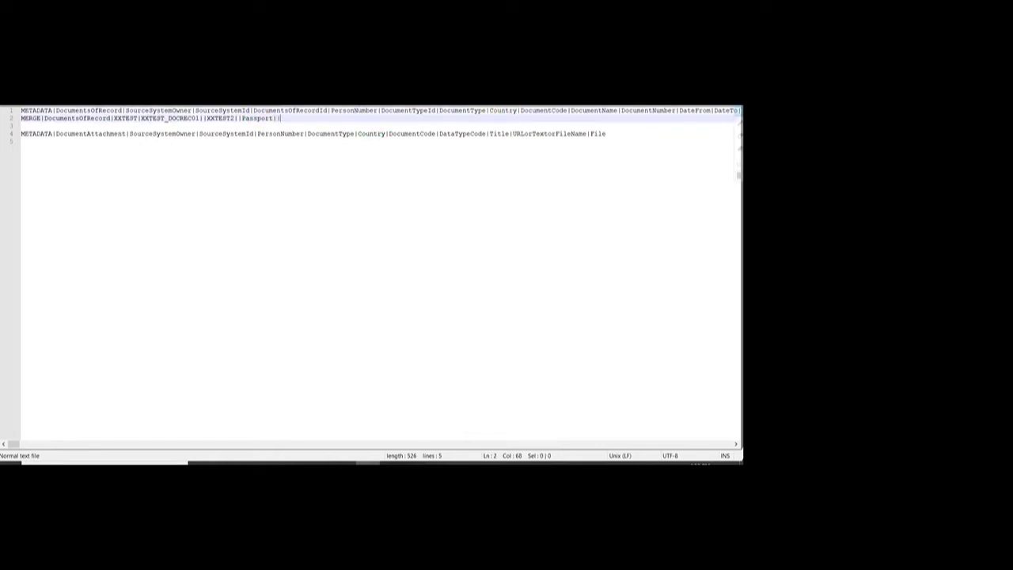
double_click(544, 110)
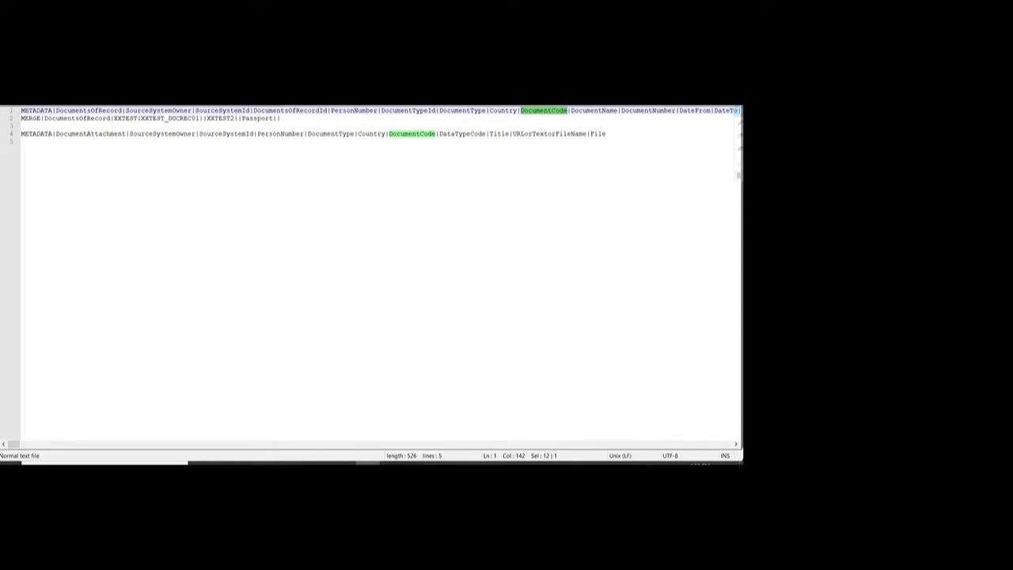
double_click(158, 118)
key("ctrl+c")
left_click(285, 118)
key("ctrl+v")
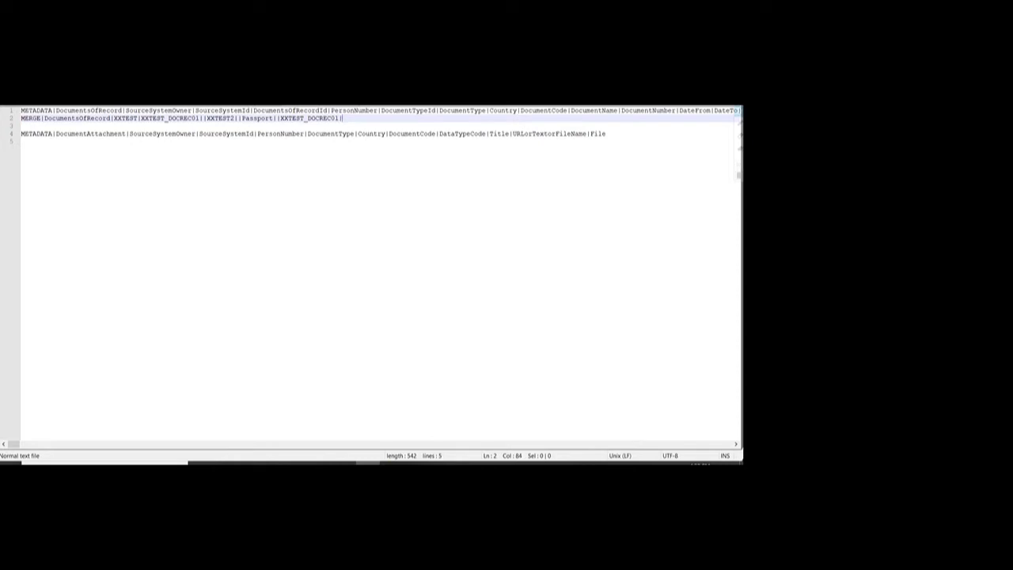
Enter Passport as the DocumentName on the MERGE line, followed by a pipe
double_click(595, 111)
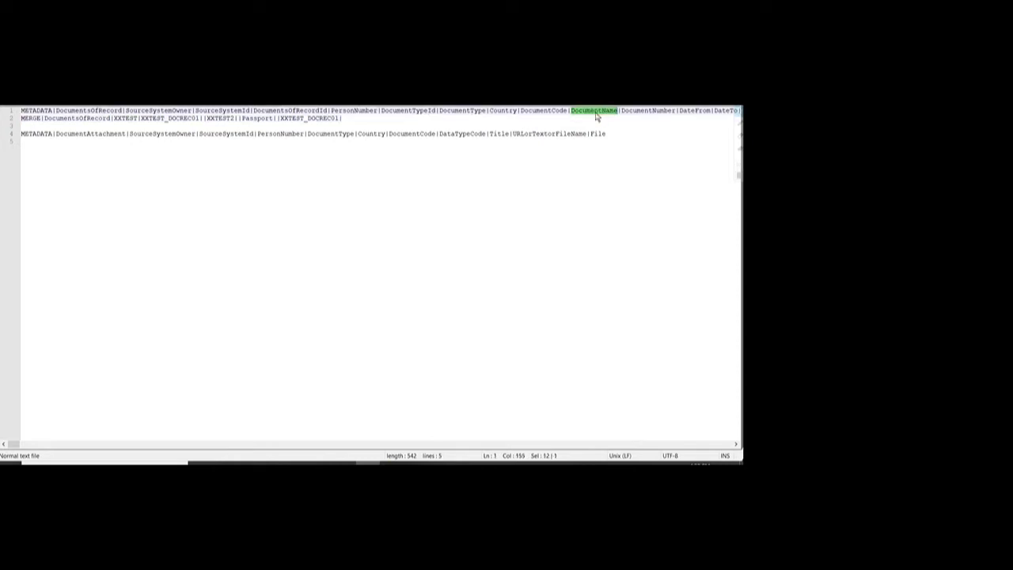
left_click(597, 119)
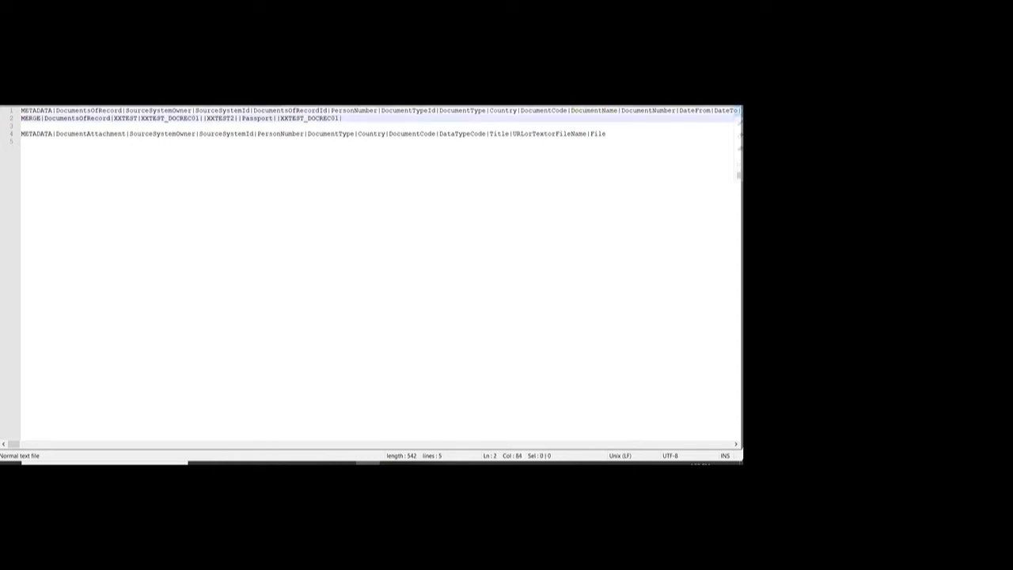
type("Passport|")
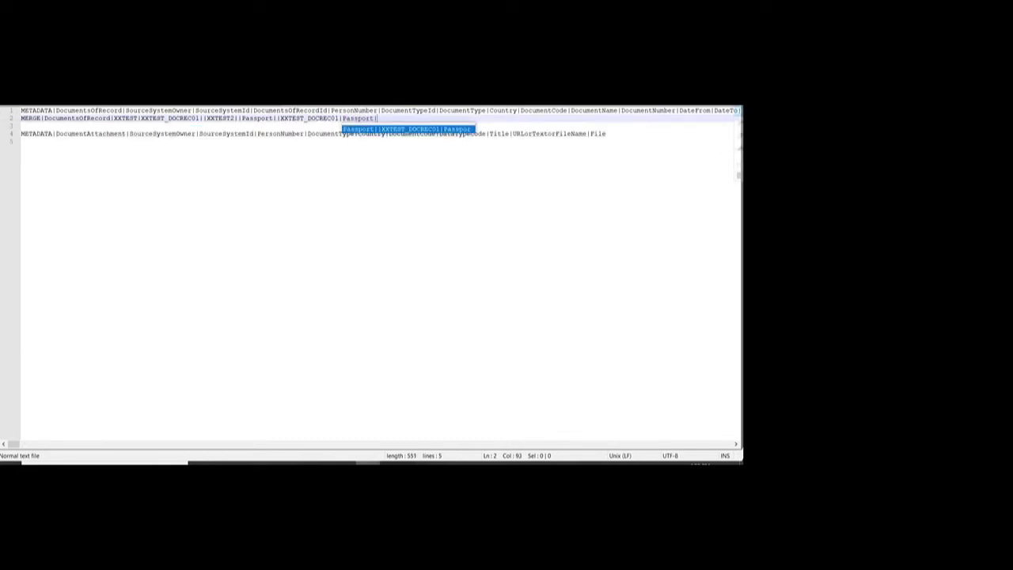
double_click(589, 112)
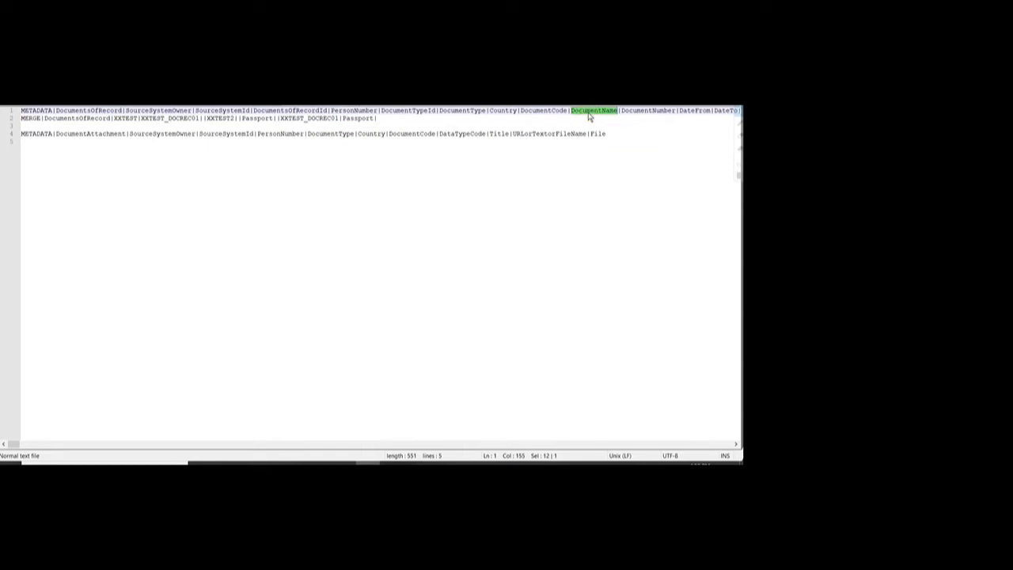
double_click(646, 111)
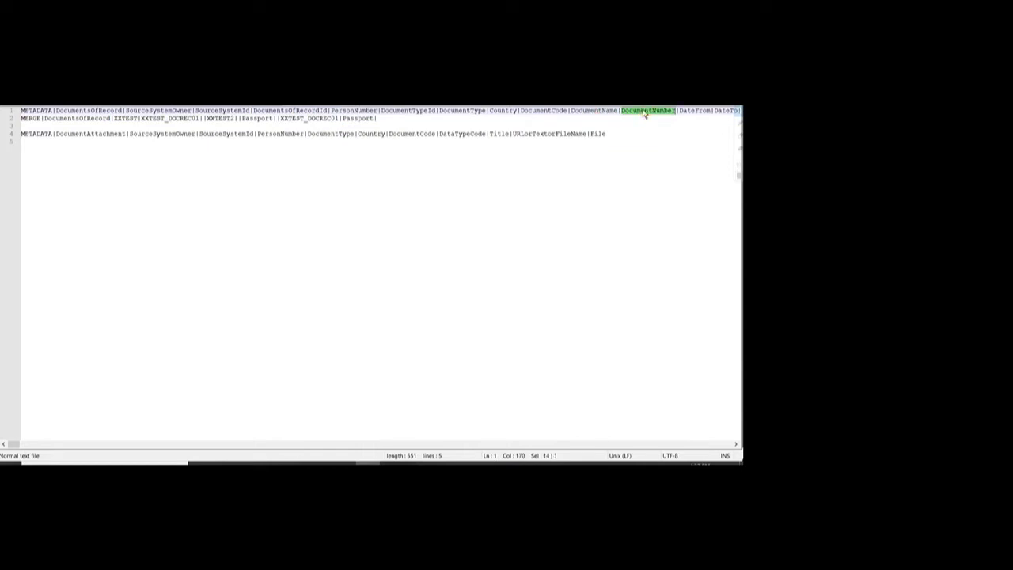
Enter the passport's document number for DocumentNumber on the MERGE line, followed by a pipe
left_click(392, 120)
type("XXTE")
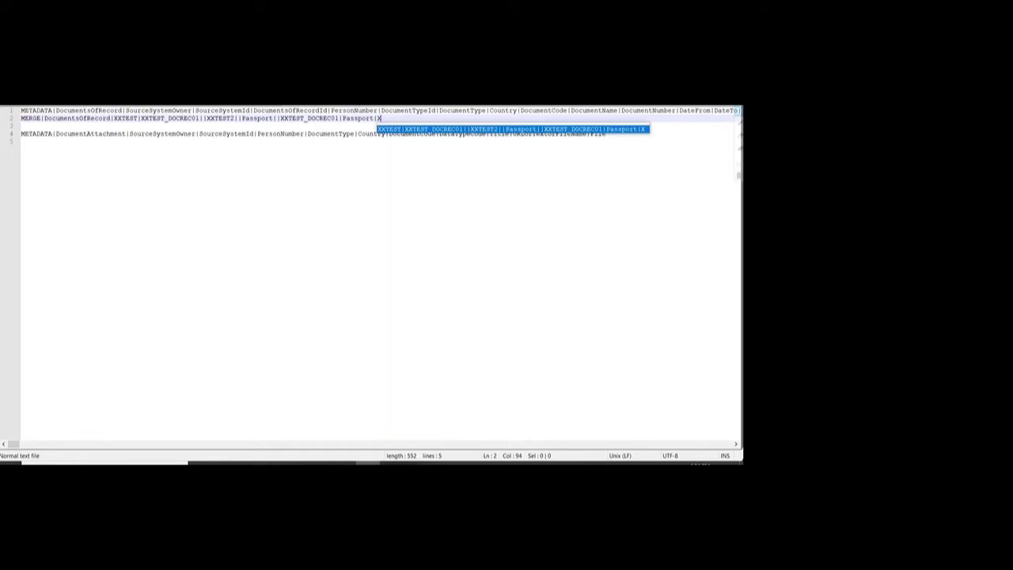
type("ST2123|")
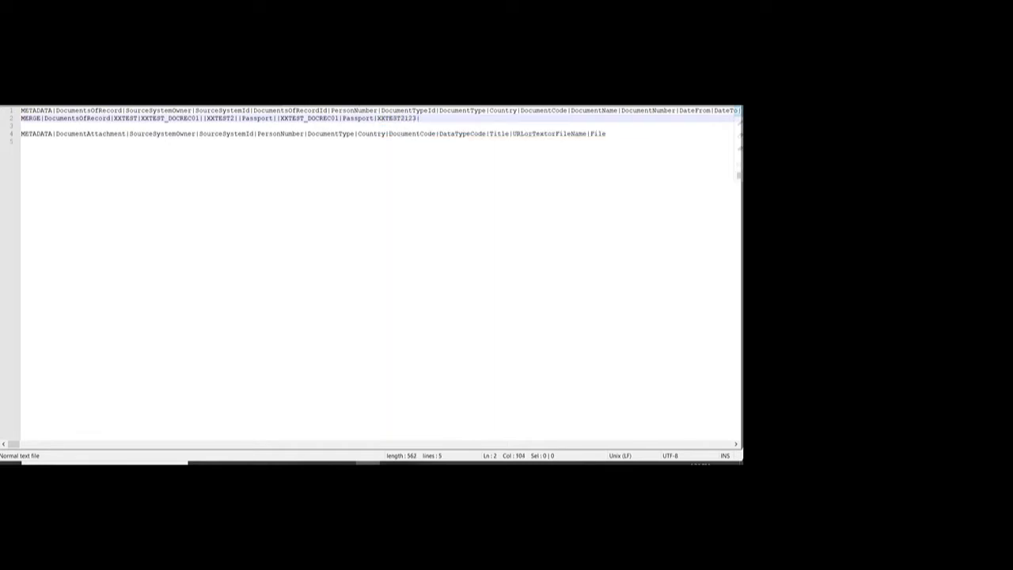
double_click(396, 118)
double_click(643, 110)
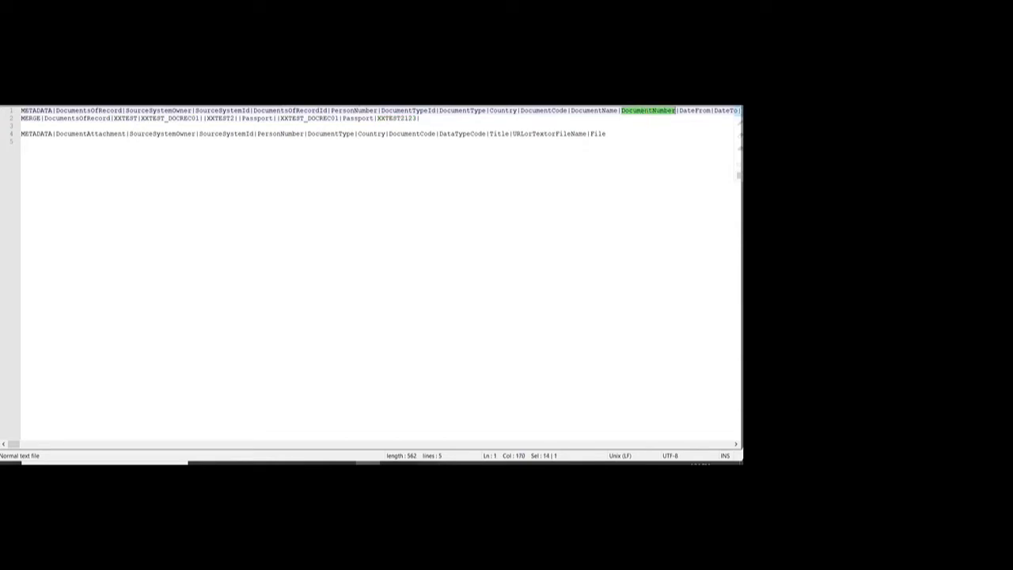
Leave DateFrom and DateTo empty on the MERGE line, adding one pipe for each
left_click(24, 440)
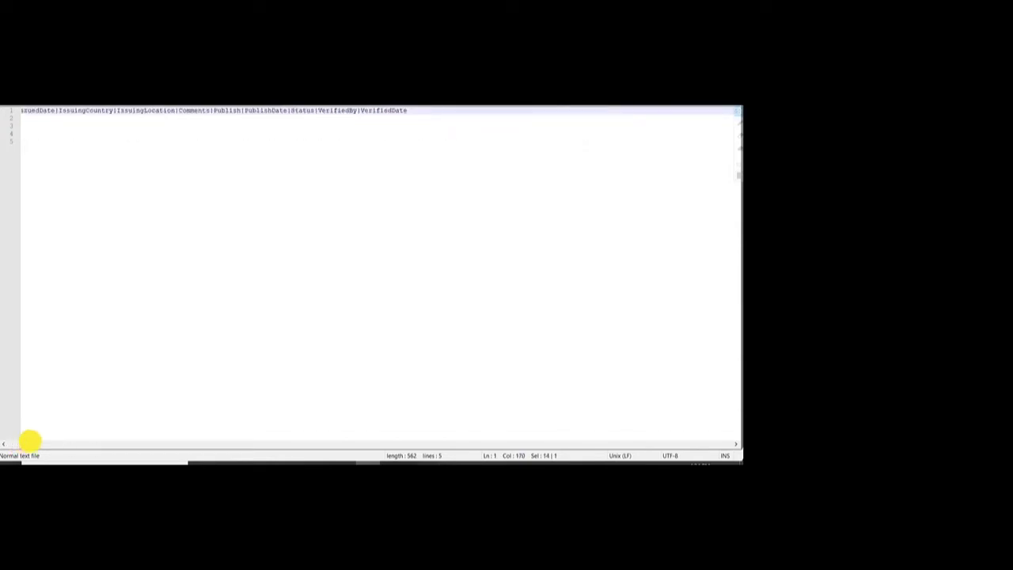
left_click(27, 440)
left_click(26, 441)
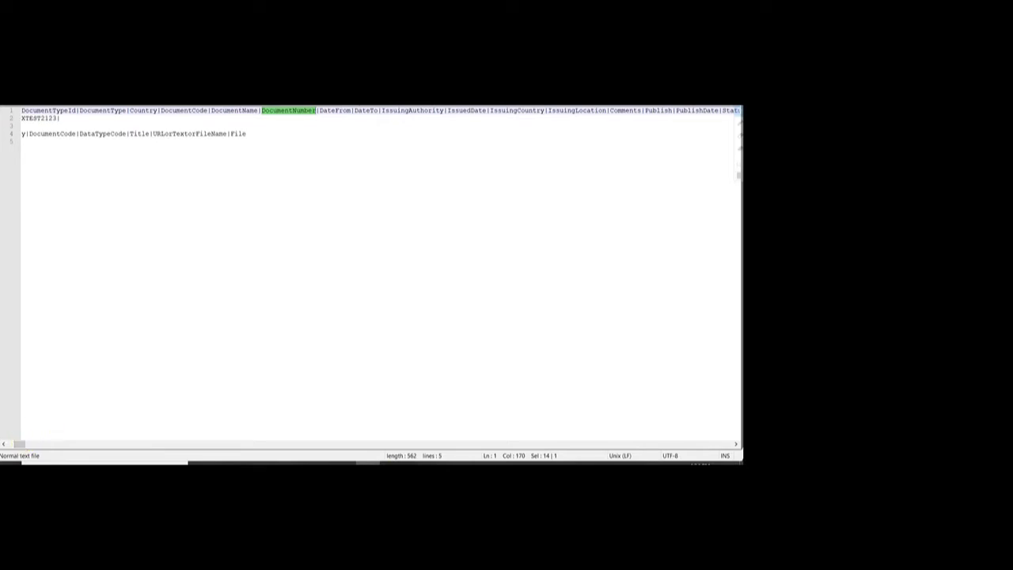
double_click(336, 110)
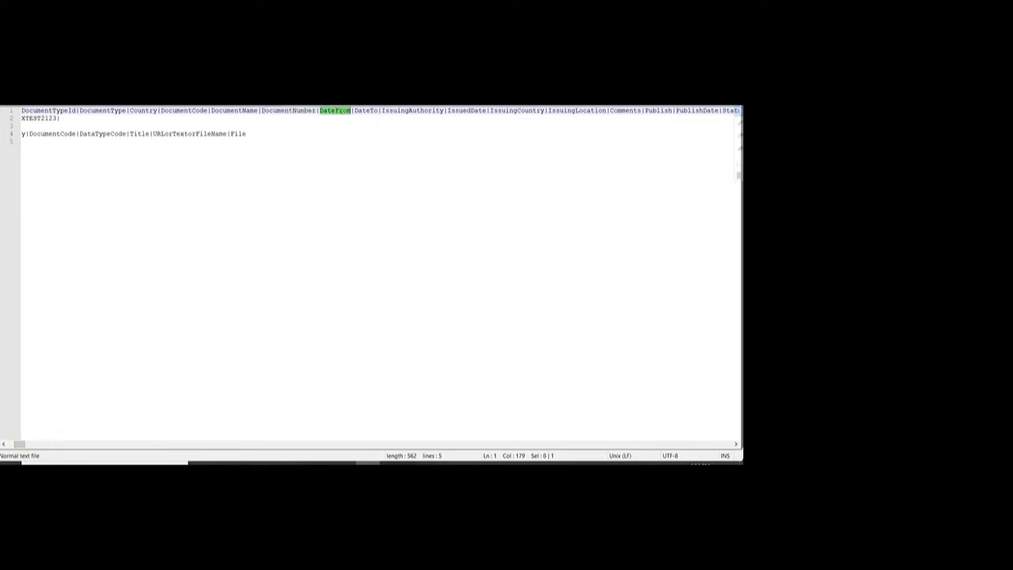
left_click(78, 119)
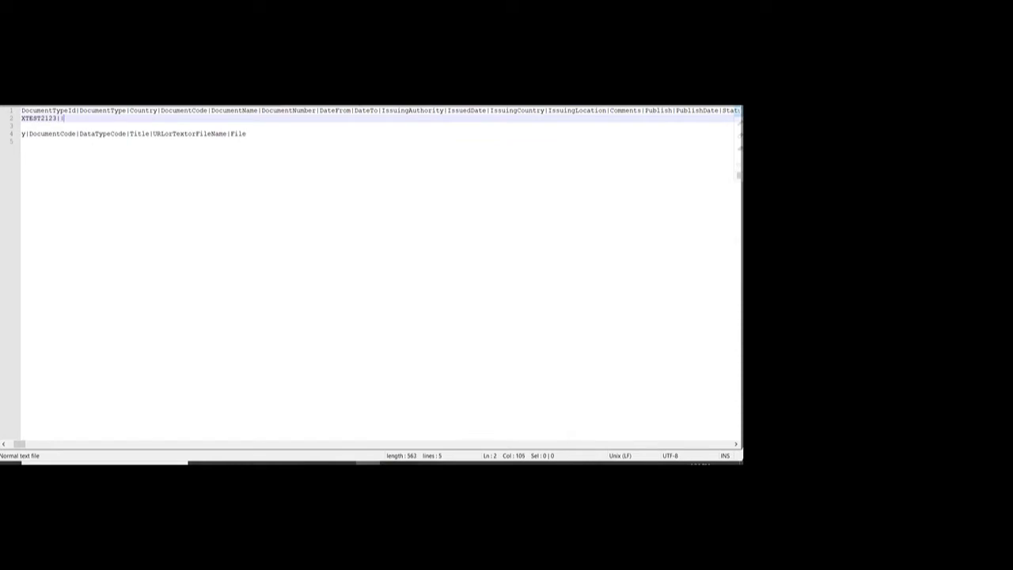
double_click(366, 111)
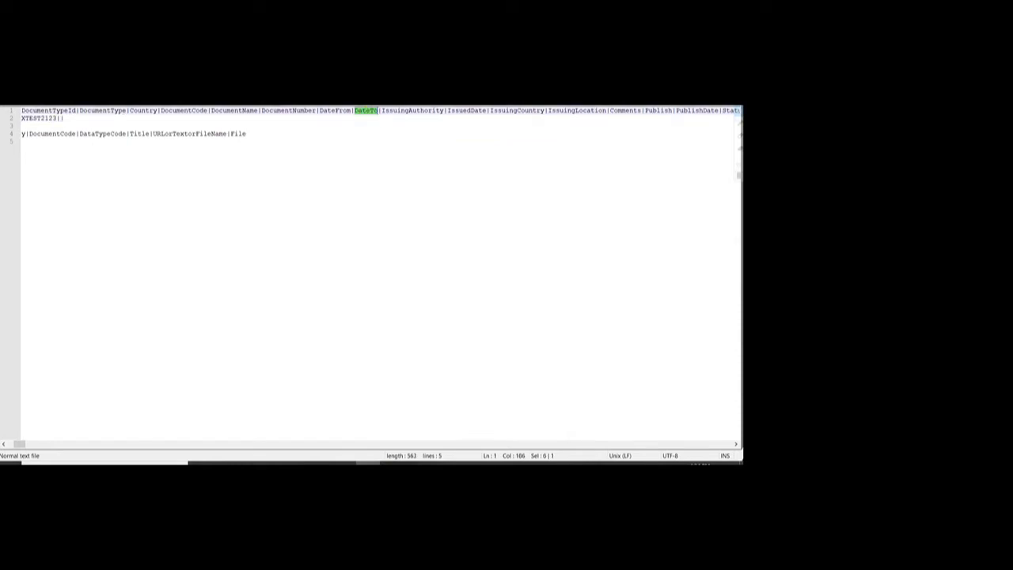
left_click(64, 118)
type("|")
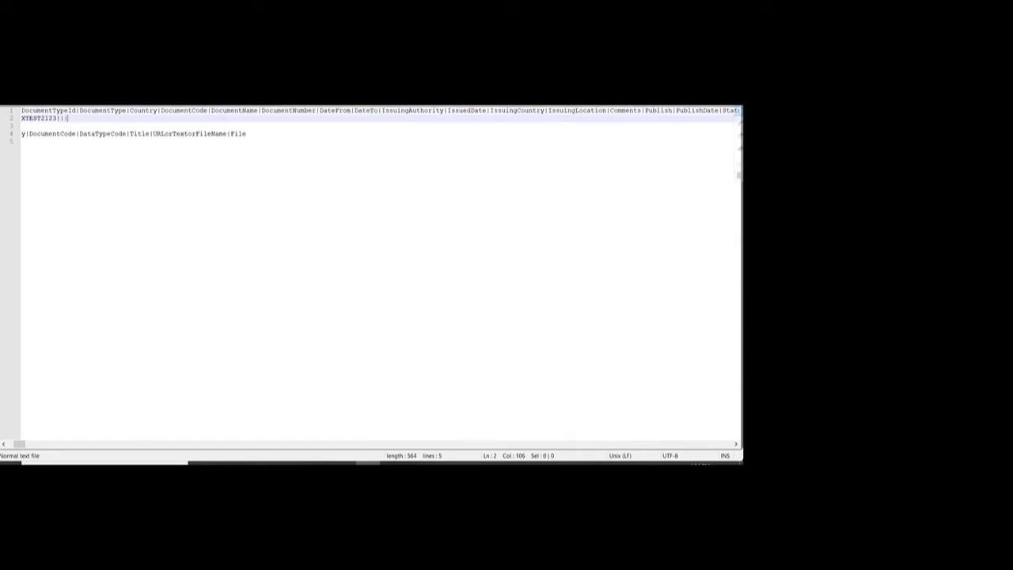
Leave IssuingAuthority and IssuedDate empty on the MERGE line, adding one pipe for each
double_click(424, 112)
left_click(68, 118)
double_click(473, 110)
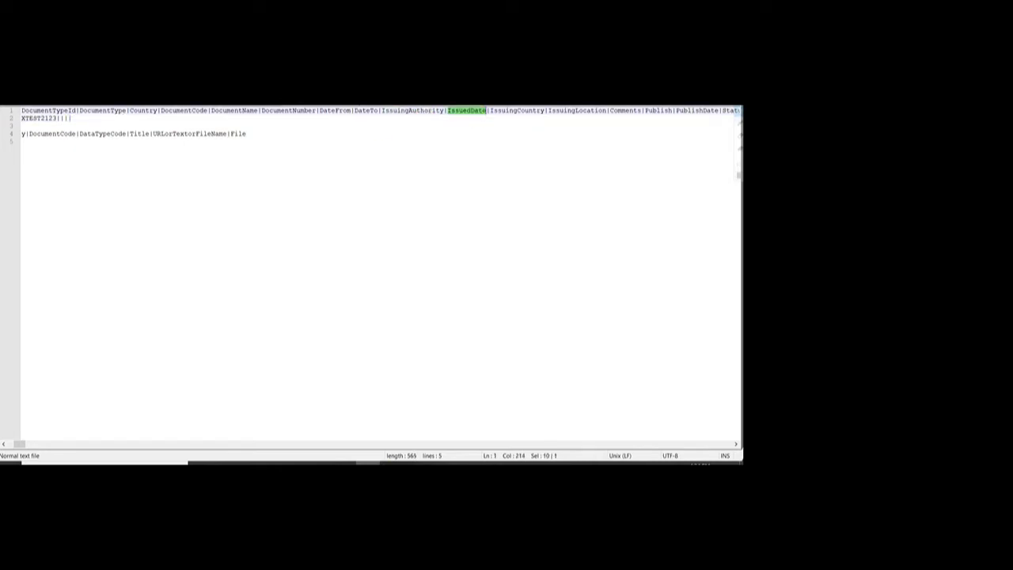
left_click(72, 117)
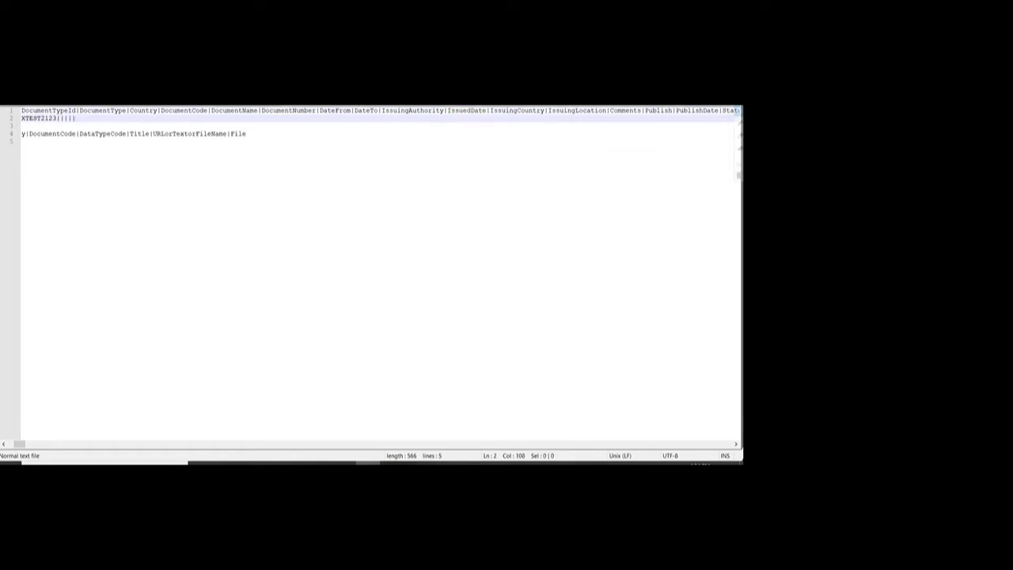
Enter US as the IssuingCountry on the MERGE line, followed by a pipe
double_click(523, 110)
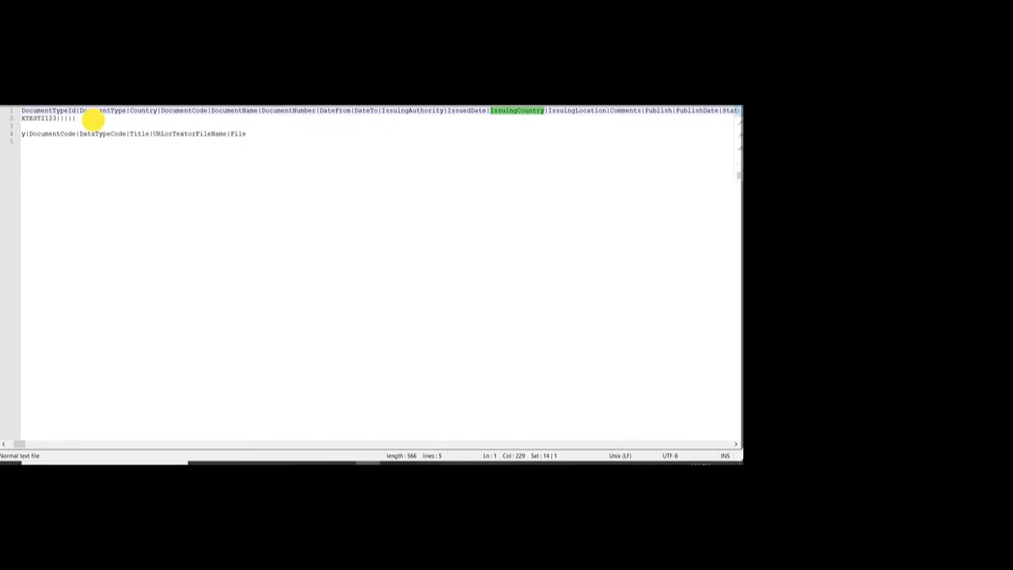
left_click(95, 118)
type("US")
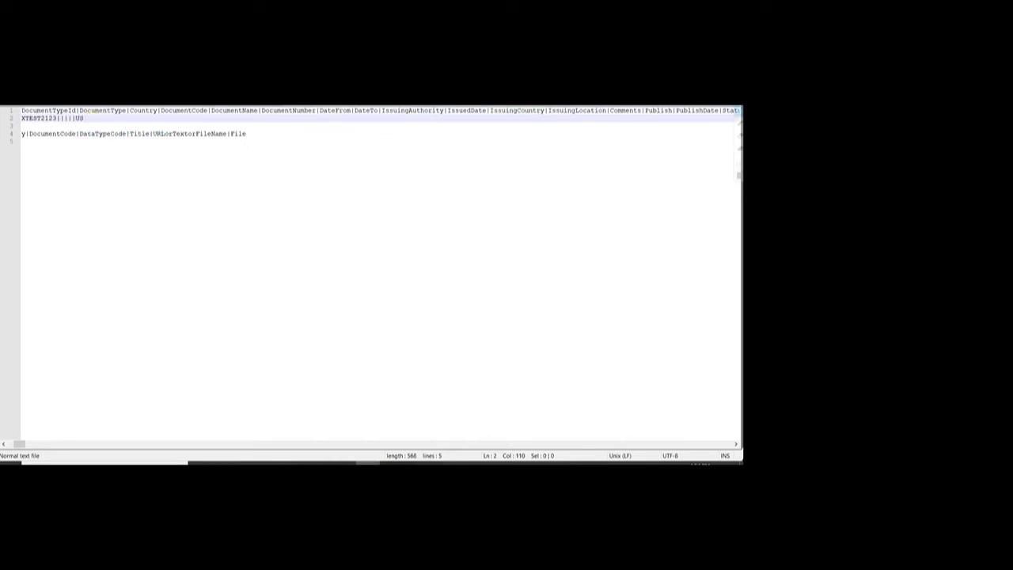
type("|")
Leave IssuingLocation and Comments empty on the MERGE line, adding one pipe for each
double_click(578, 110)
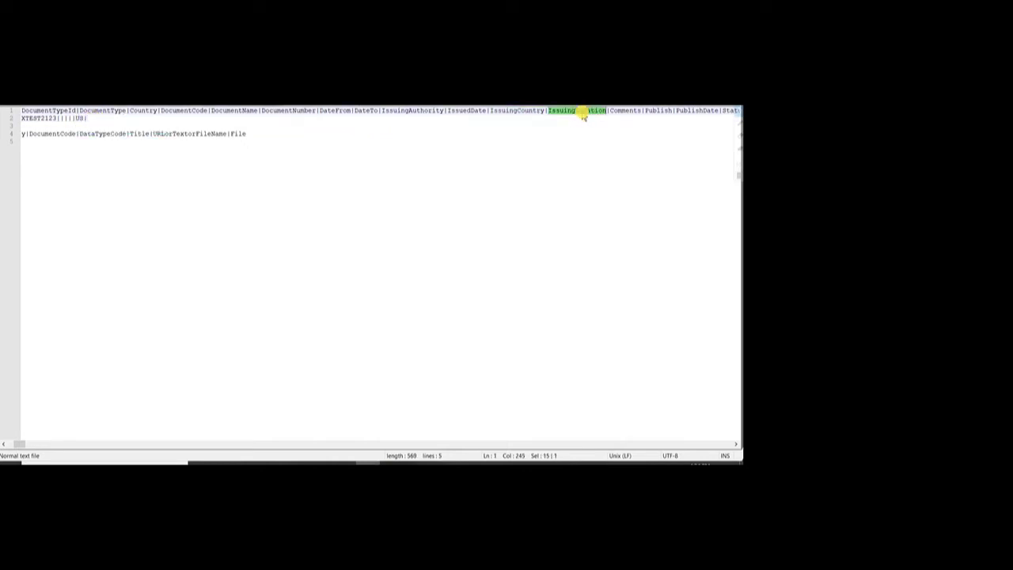
left_click(97, 118)
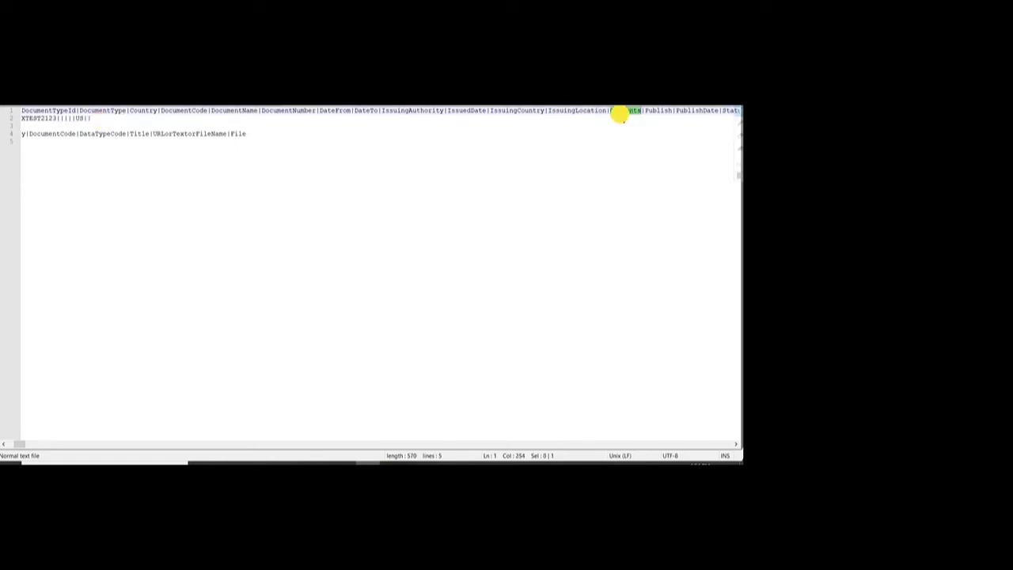
double_click(621, 110)
left_click(98, 118)
type("|")
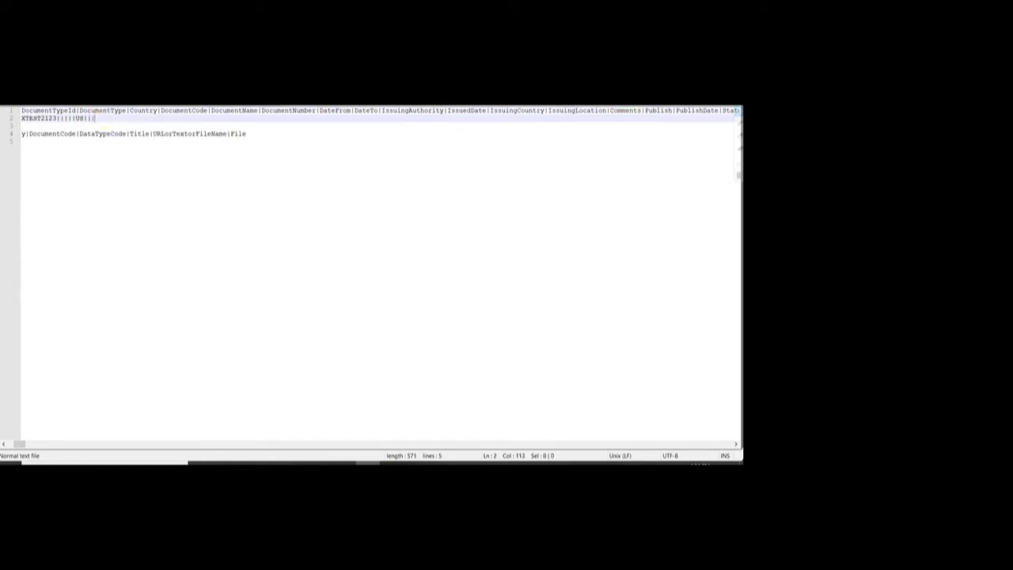
Leave Publish and PublishDate empty on the MERGE line, adding one pipe for each
double_click(658, 110)
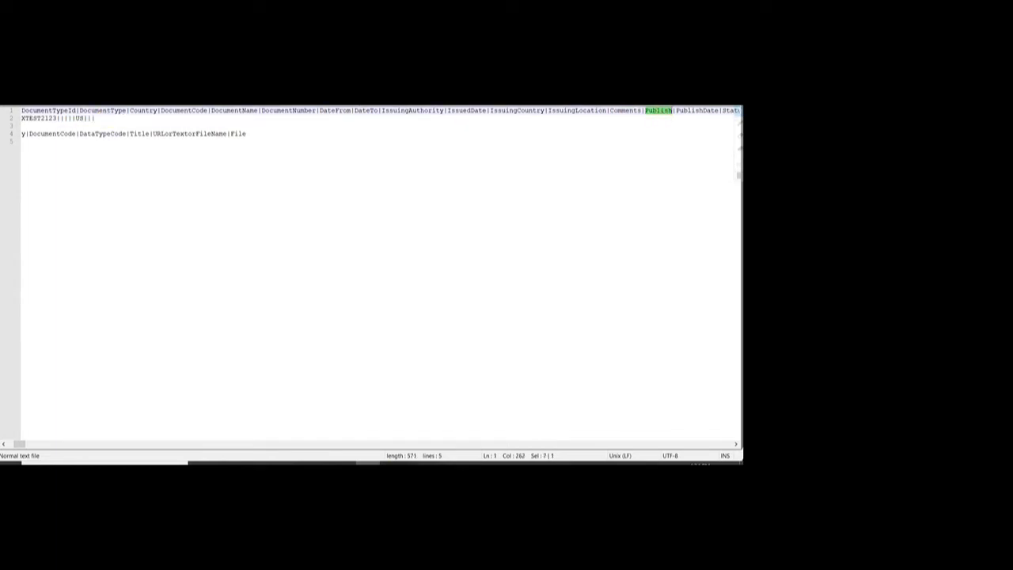
left_click(99, 117)
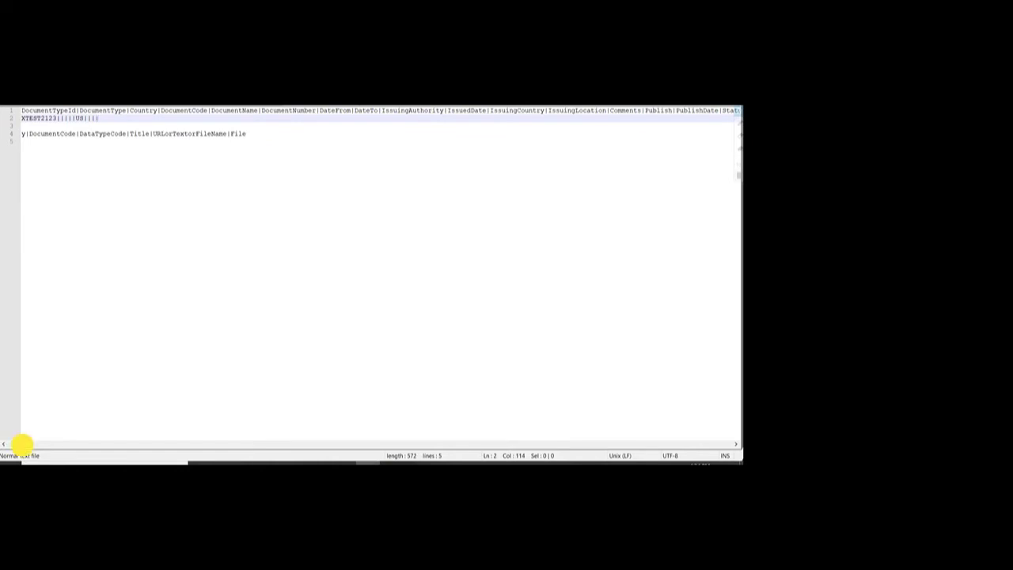
scroll(22, 444, "right", 3)
left_click(578, 110)
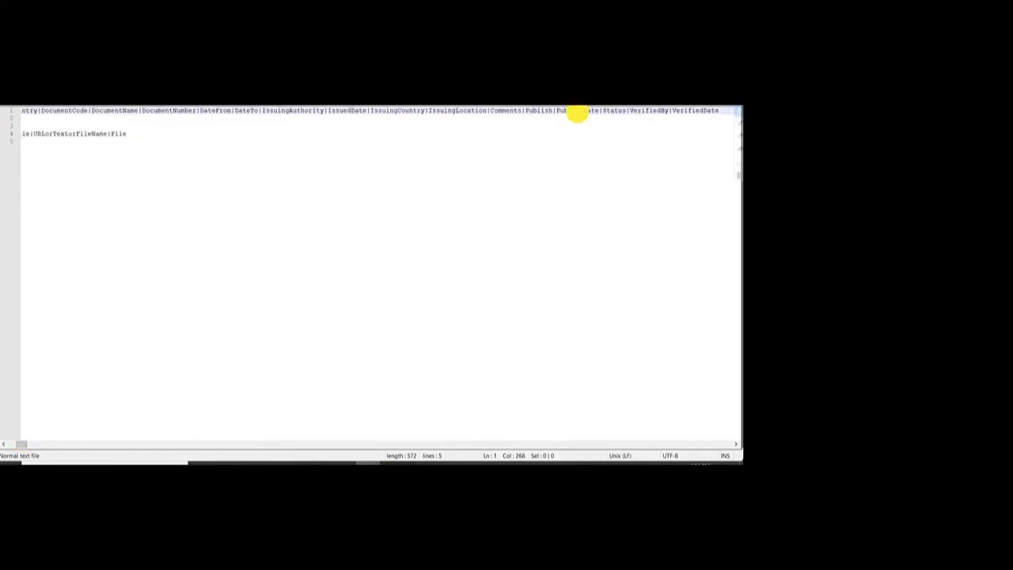
double_click(578, 110)
left_click(95, 127)
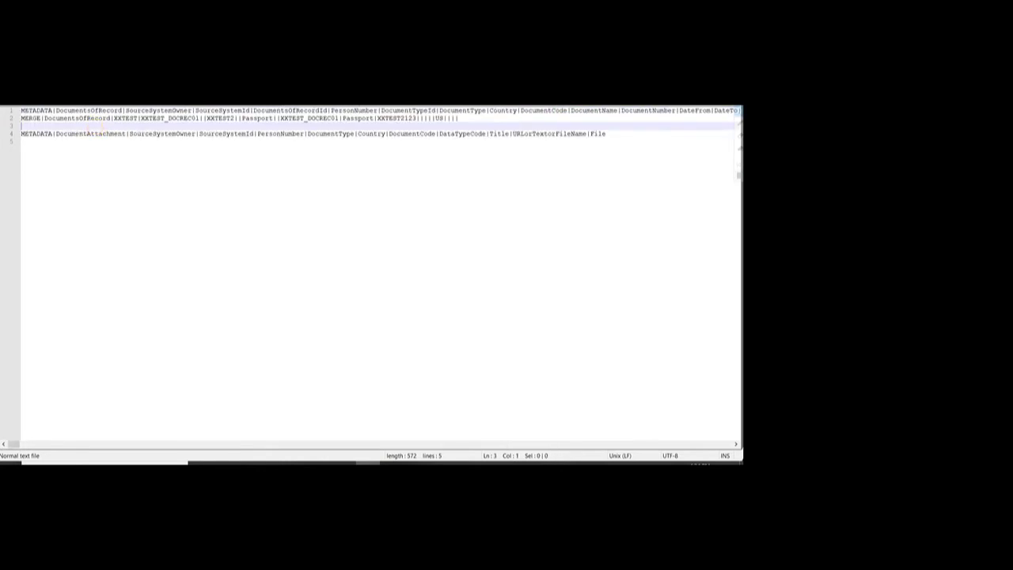
type("|")
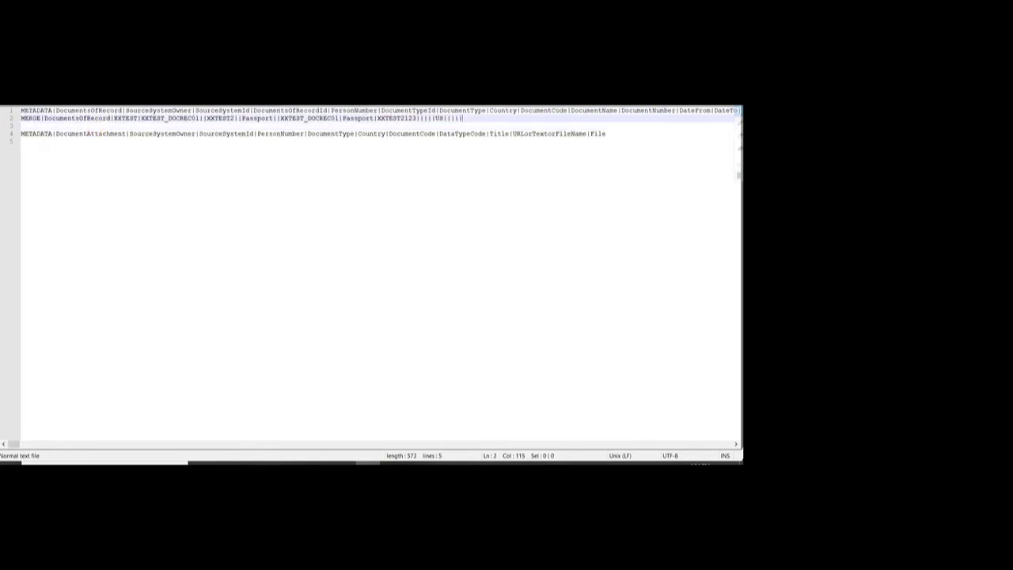
Leave Status and VerifiedBy empty on the MERGE line, adding one pipe for each
left_click_drag(15, 444, 30, 443)
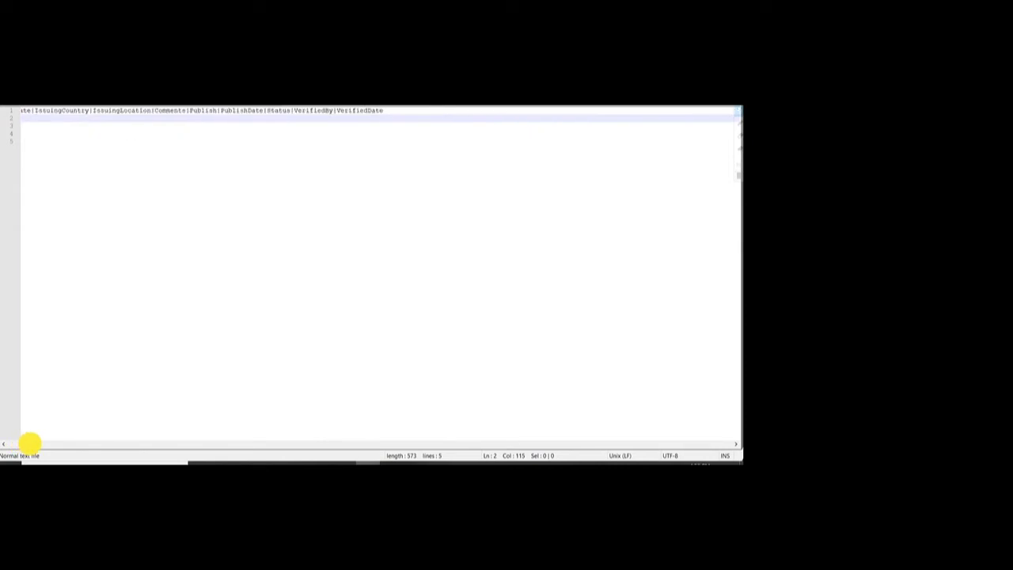
double_click(278, 110)
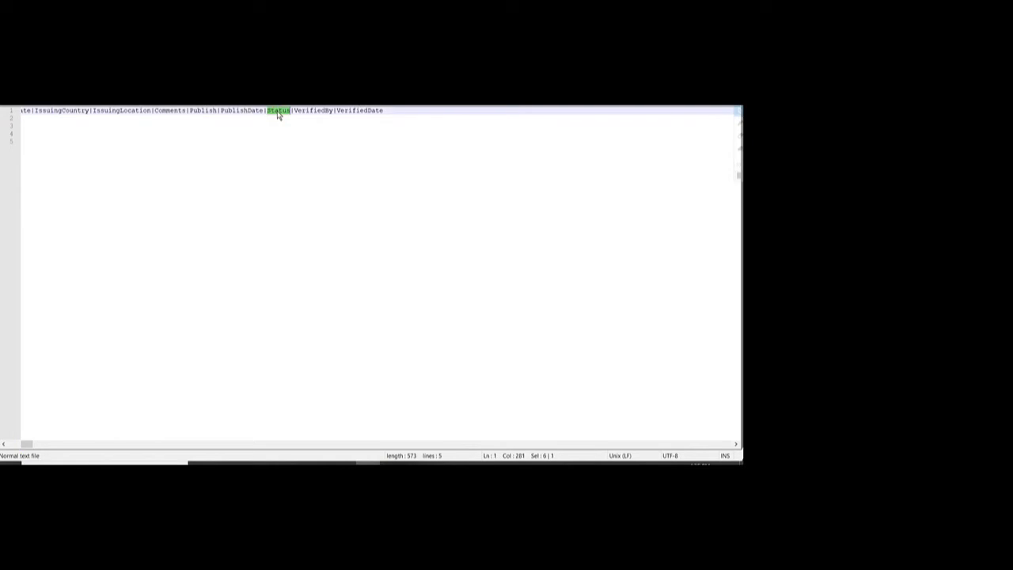
left_click(274, 119)
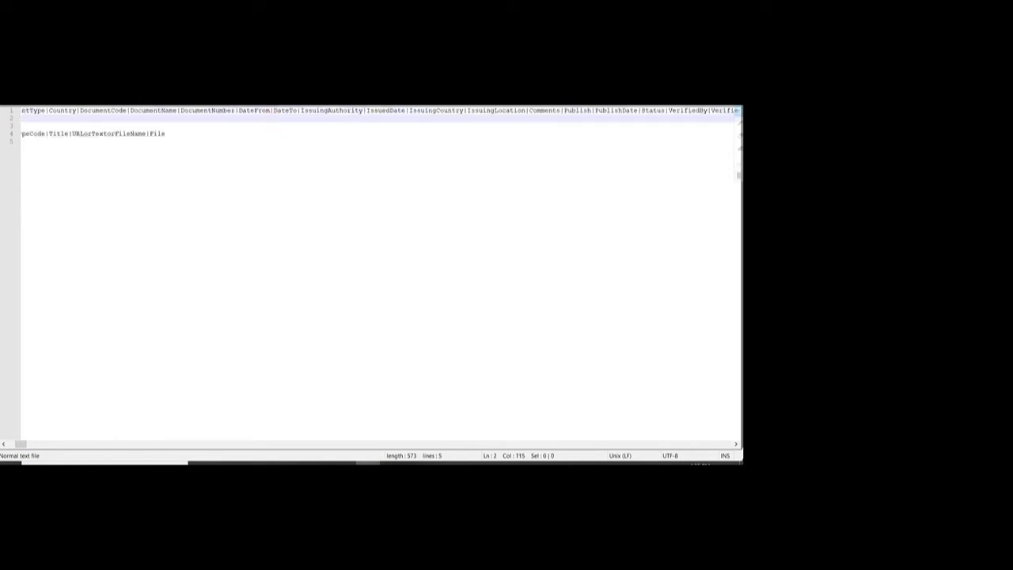
type("|")
double_click(687, 111)
left_click(69, 119)
type("|")
double_click(728, 112)
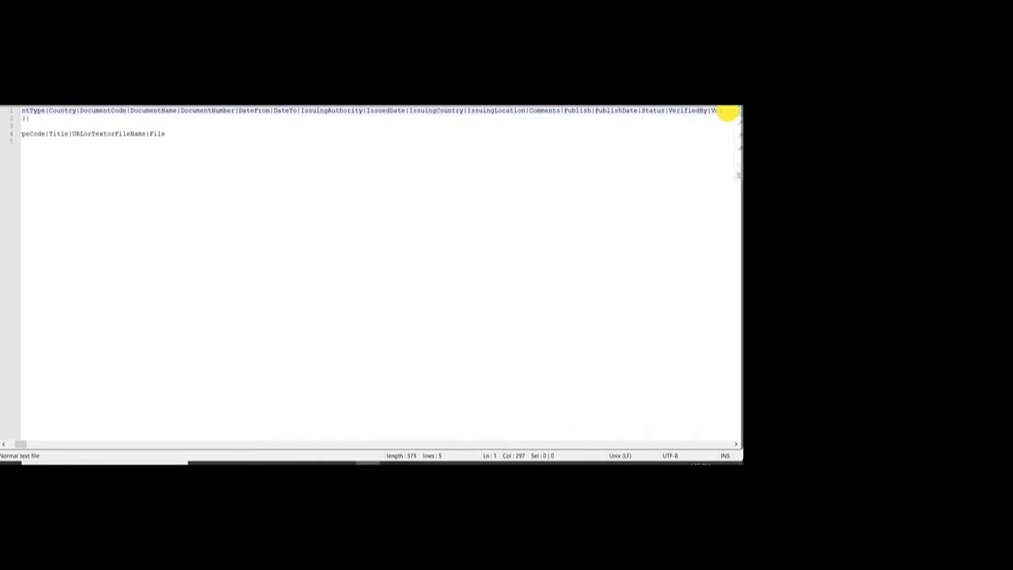
left_click(42, 125)
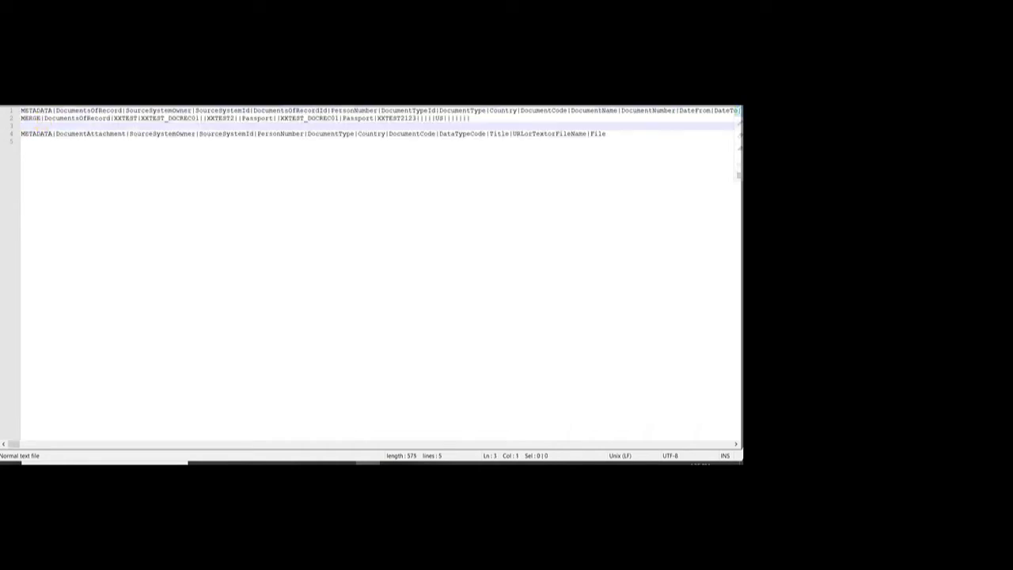
left_click(486, 119)
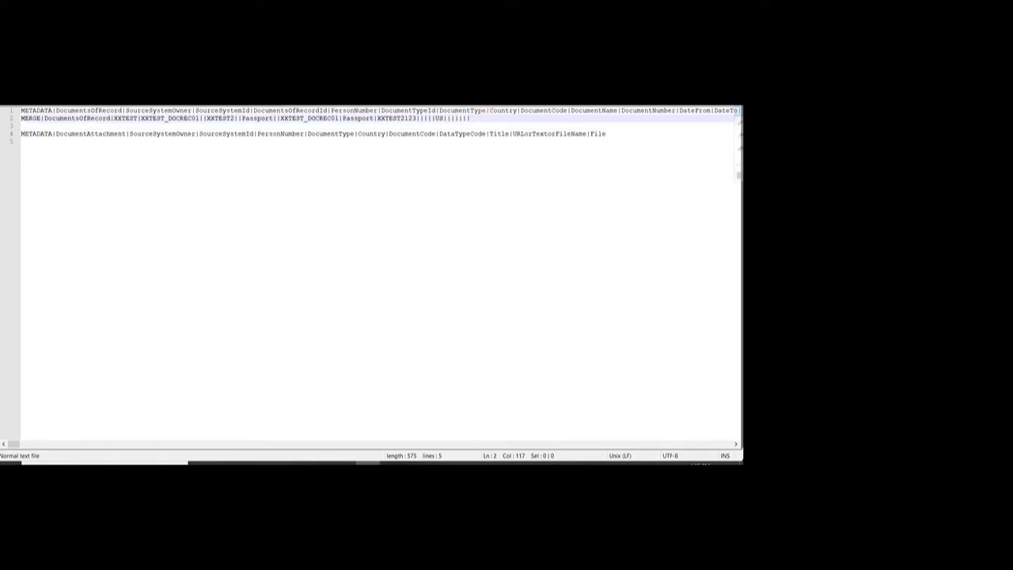
type("|")
key("Return")
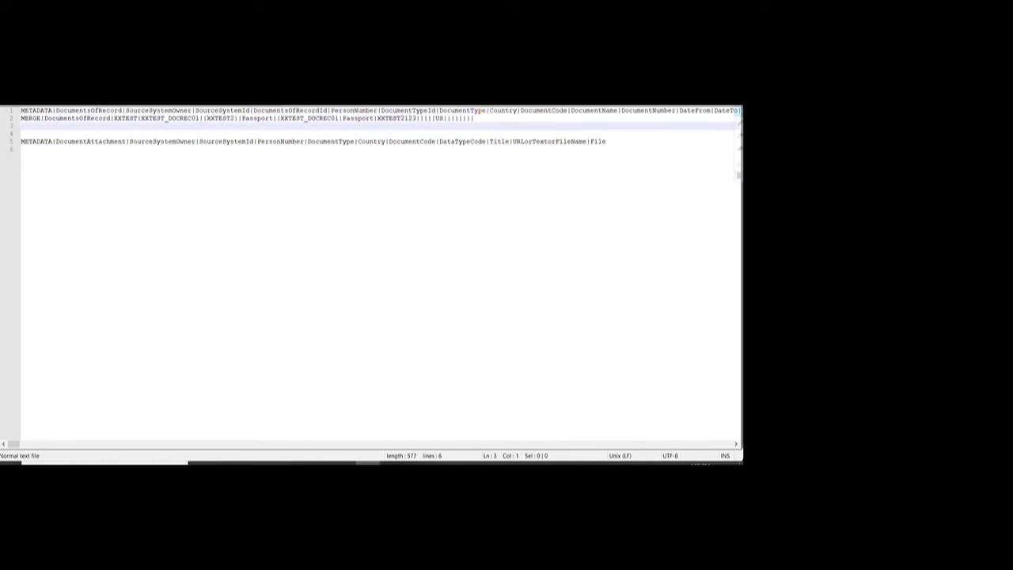
key("BackSpace")
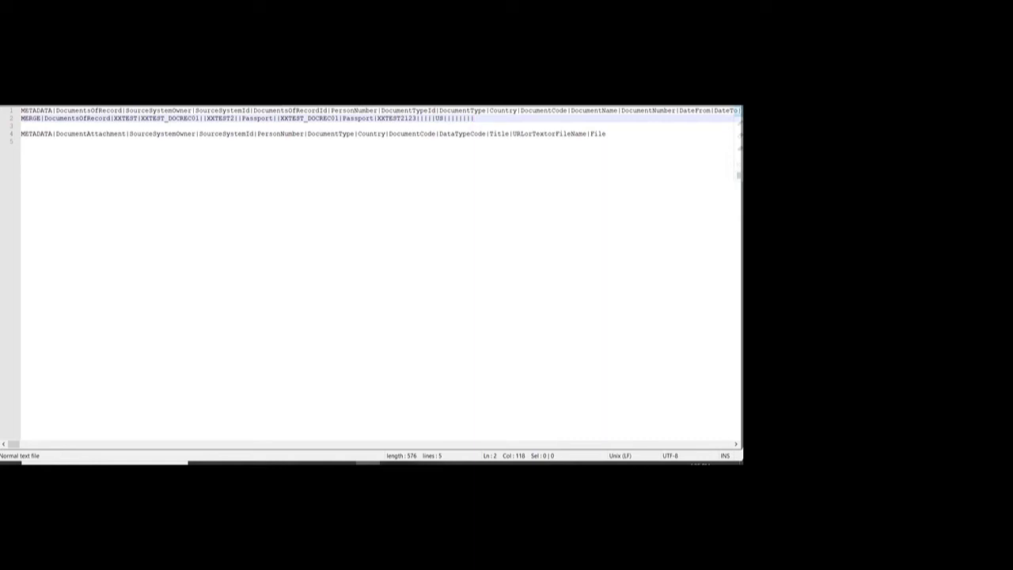
left_click_drag(13, 443, 20, 441)
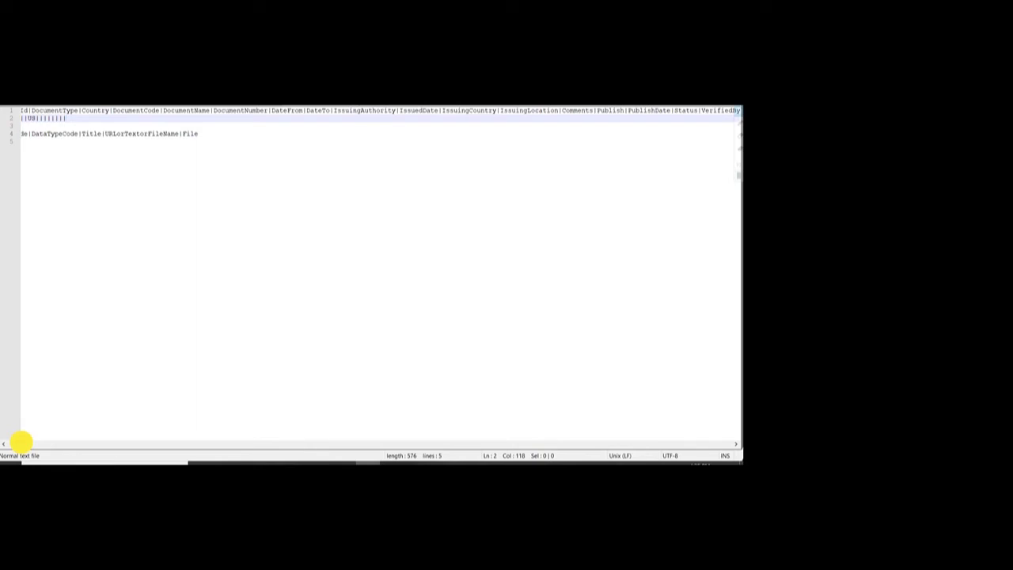
left_click_drag(20, 442, 9, 443)
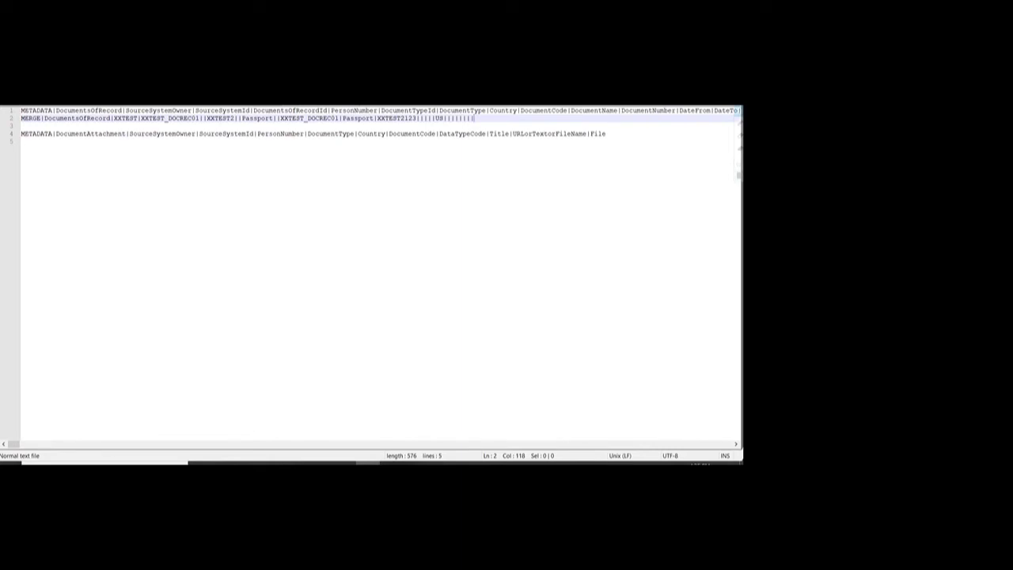
key("BackSpace")
Add a line directly below the DocumentAttachment METADATA line and begin it with MERGE|DocumentAttachment|
left_click(609, 134)
key("Return")
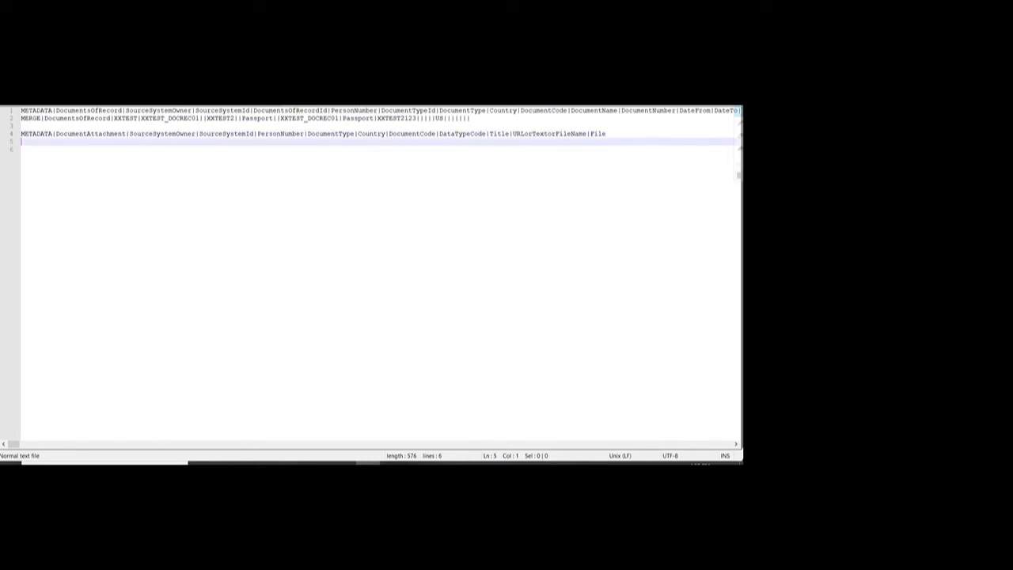
type("M")
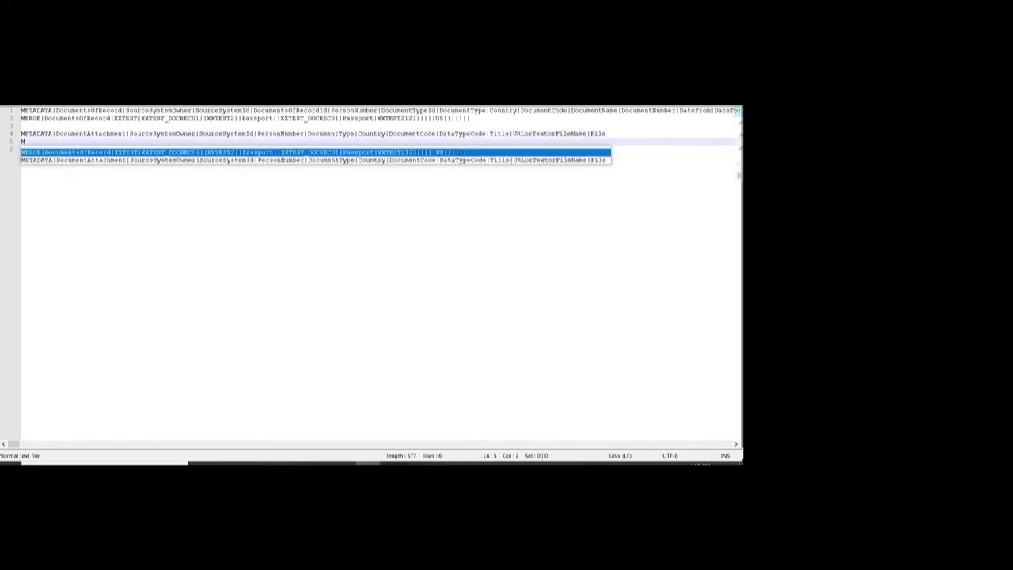
type("ERGE|")
double_click(108, 133)
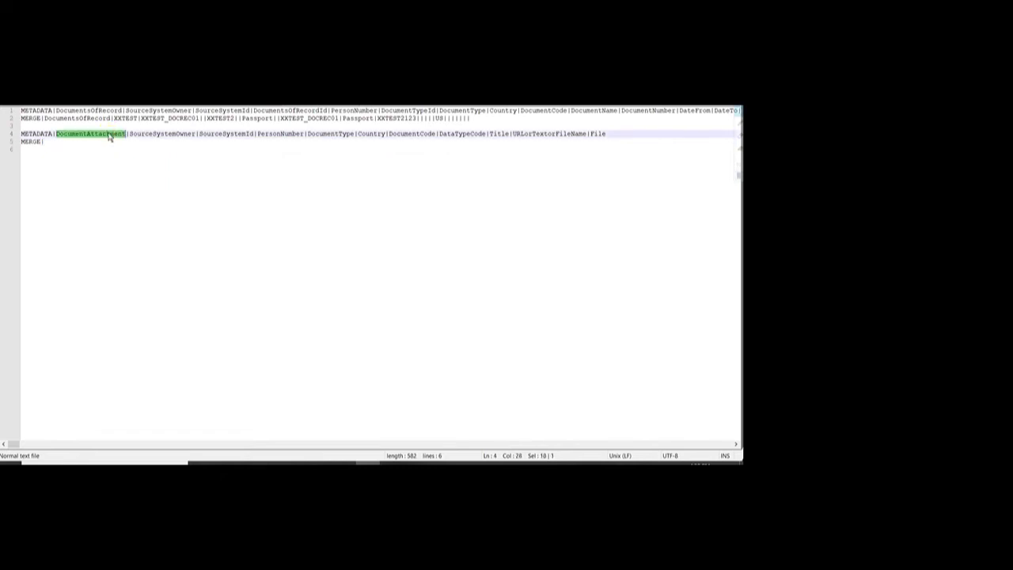
key("ctrl+c")
key("Down")
key("ctrl+v")
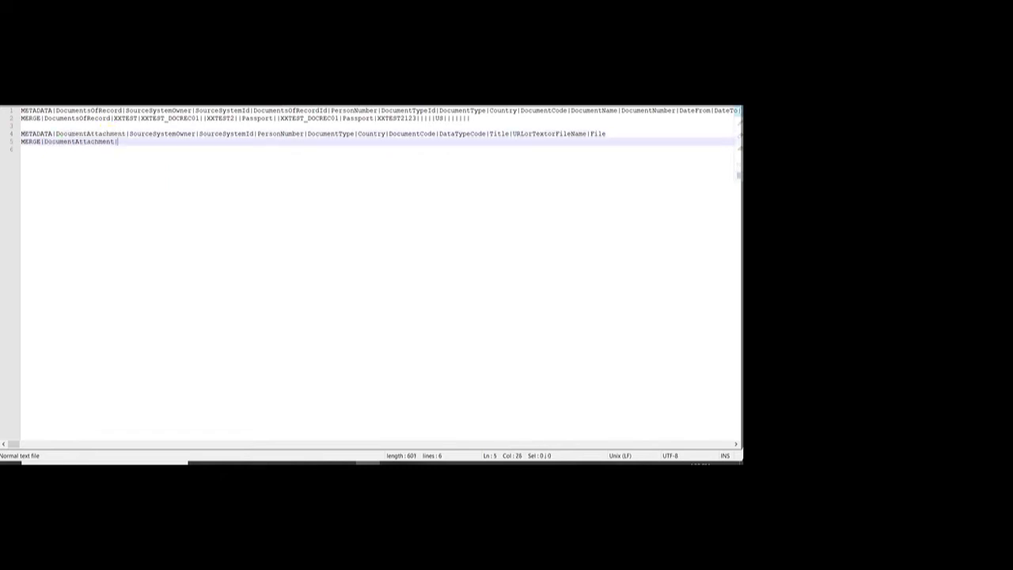
Copy XXTEST|XXTEST_DOCREC01 from the DocumentsOfRecord MERGE line as SourceSystemOwner and SourceSystemId of the DocumentAttachment MERGE line, ending with a pipe
left_click_drag(114, 118, 199, 117)
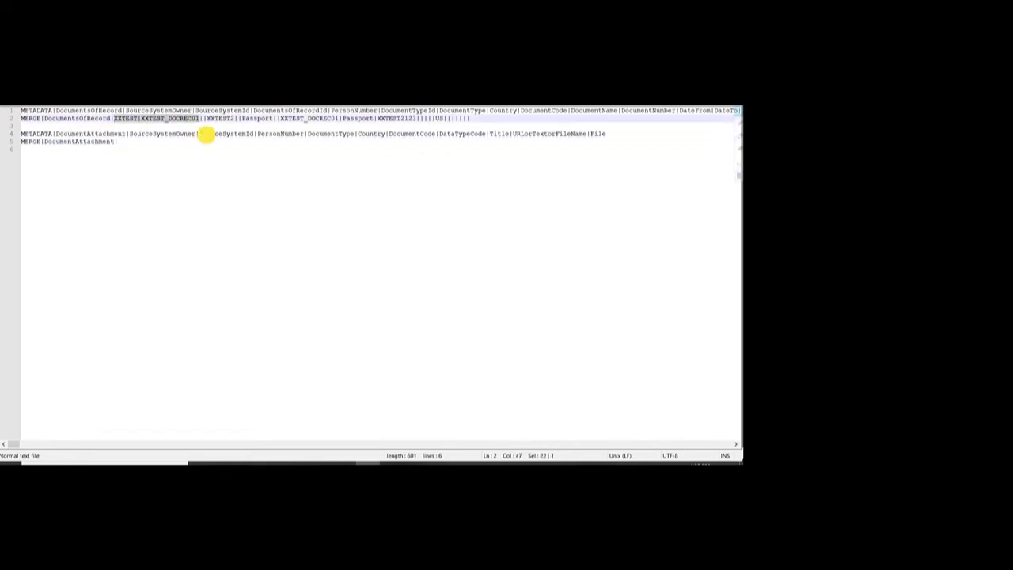
key("ctrl+c")
left_click(118, 141)
key("ctrl+v")
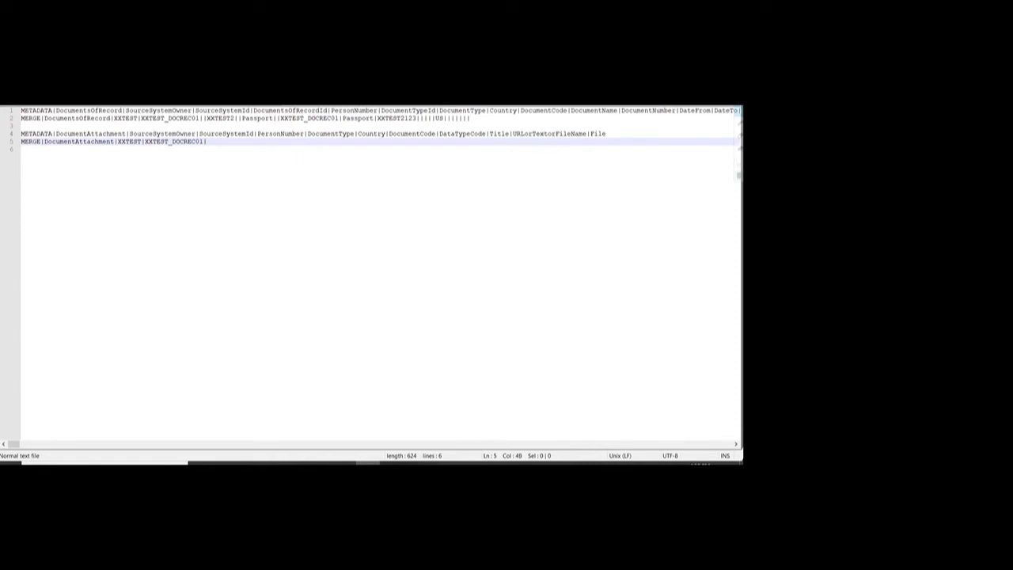
double_click(188, 141)
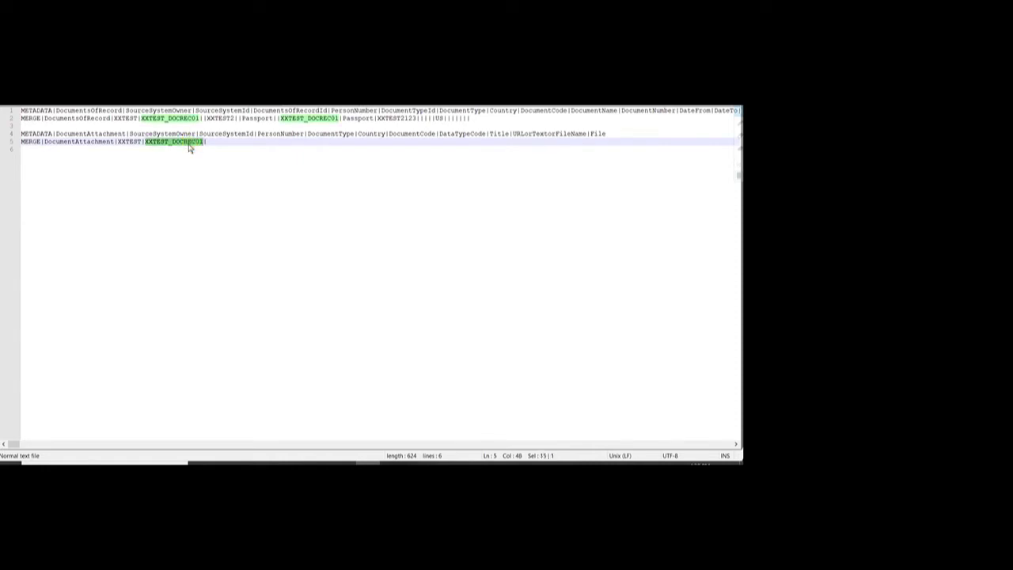
Copy the PersonNumber value from the DocumentsOfRecord MERGE line to the end of the DocumentAttachment MERGE line and add a pipe
double_click(290, 133)
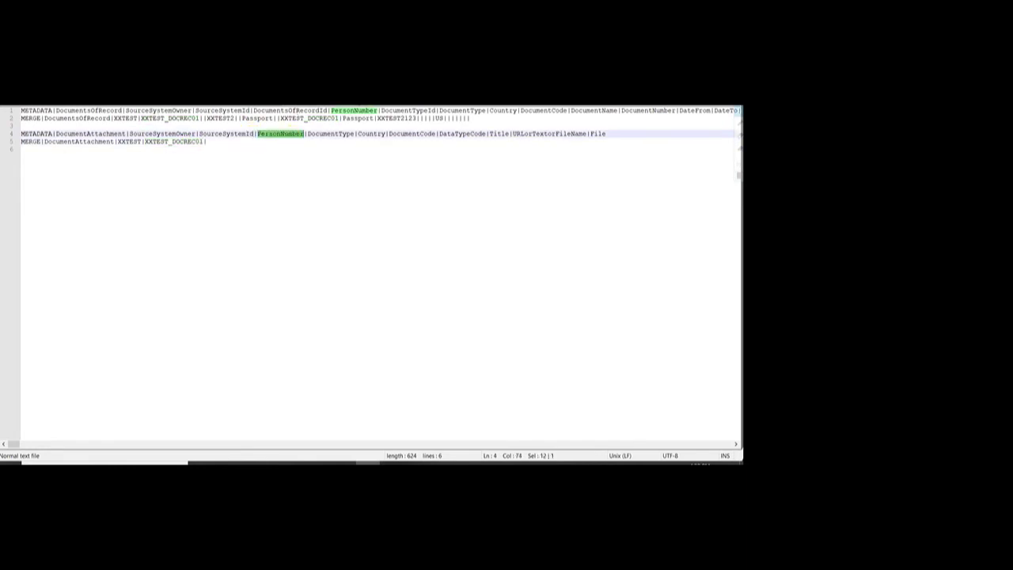
left_click(215, 142)
double_click(221, 118)
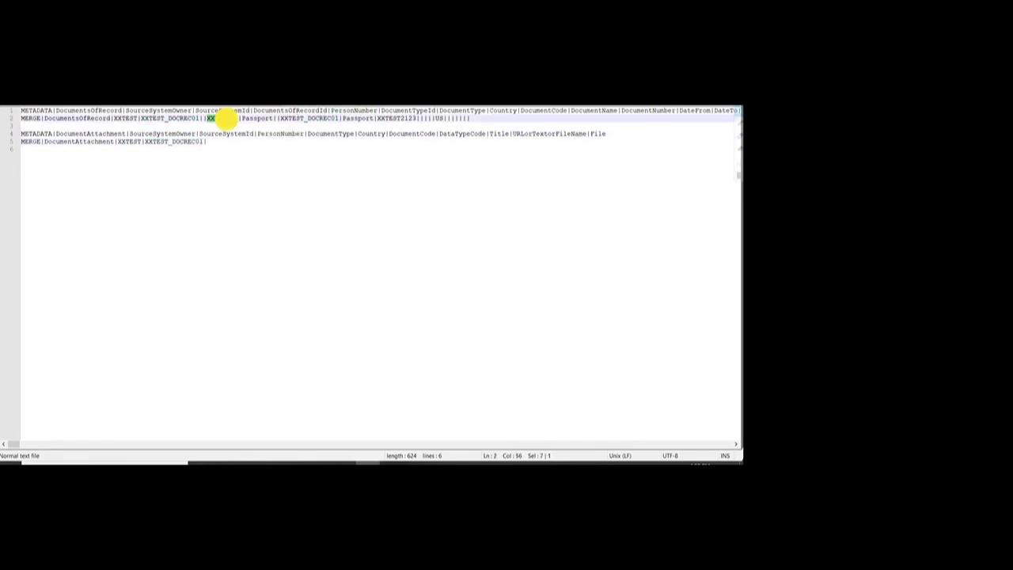
key("ctrl+c")
left_click(226, 141)
key("ctrl+v")
type("|")
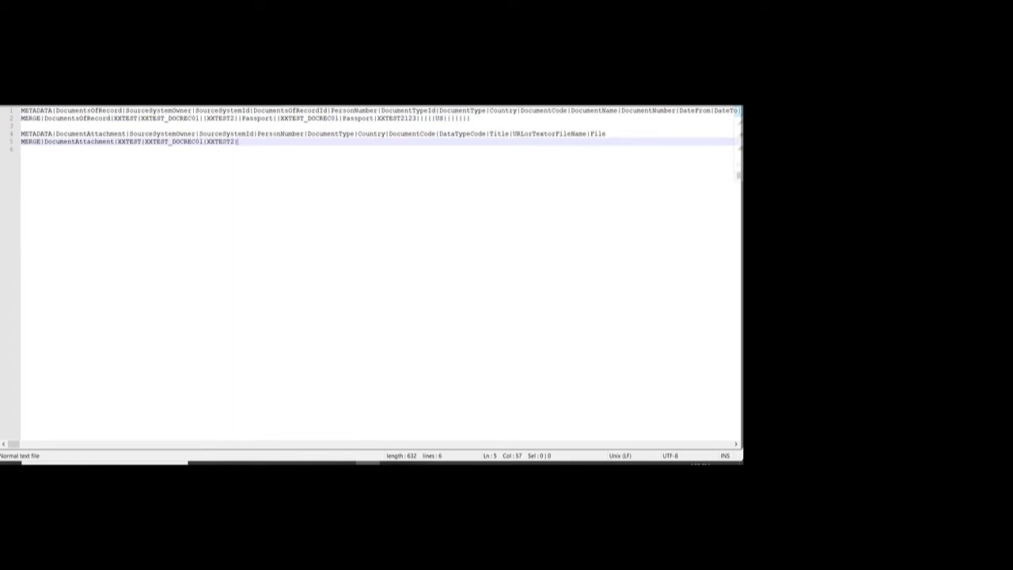
Copy Passport in as the DocumentType of the DocumentAttachment MERGE line and leave Country empty, adding a pipe for each
double_click(257, 118)
key("ctrl+c")
left_click(241, 142)
key("ctrl+v")
type("|")
double_click(372, 134)
left_click(317, 140)
Copy XXTEST_DOCREC01 in as the DocumentCode of the DocumentAttachment MERGE line and add a pipe
double_click(405, 134)
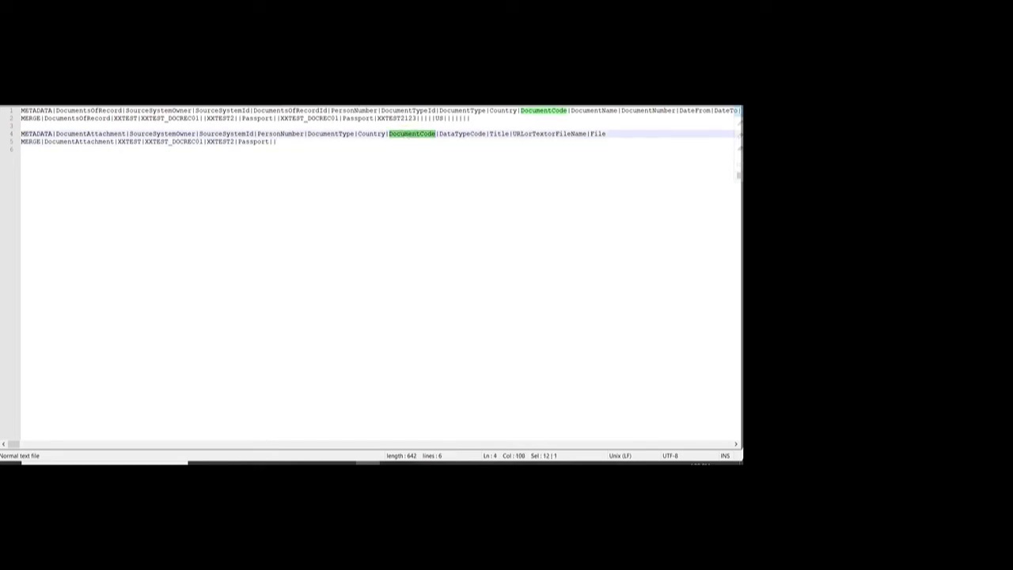
double_click(301, 118)
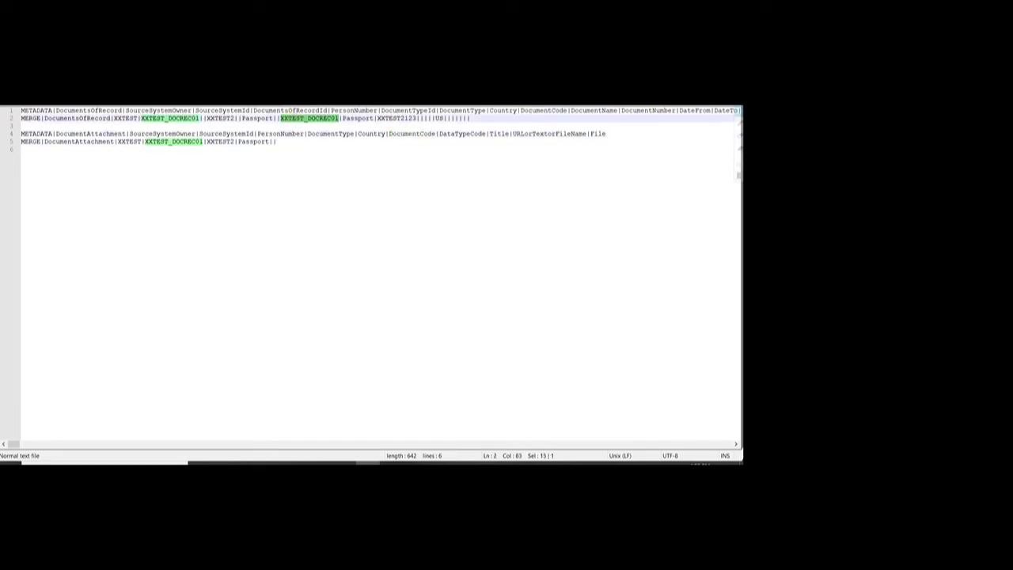
key("ctrl+c")
left_click(276, 141)
key("ctrl+v")
type("|")
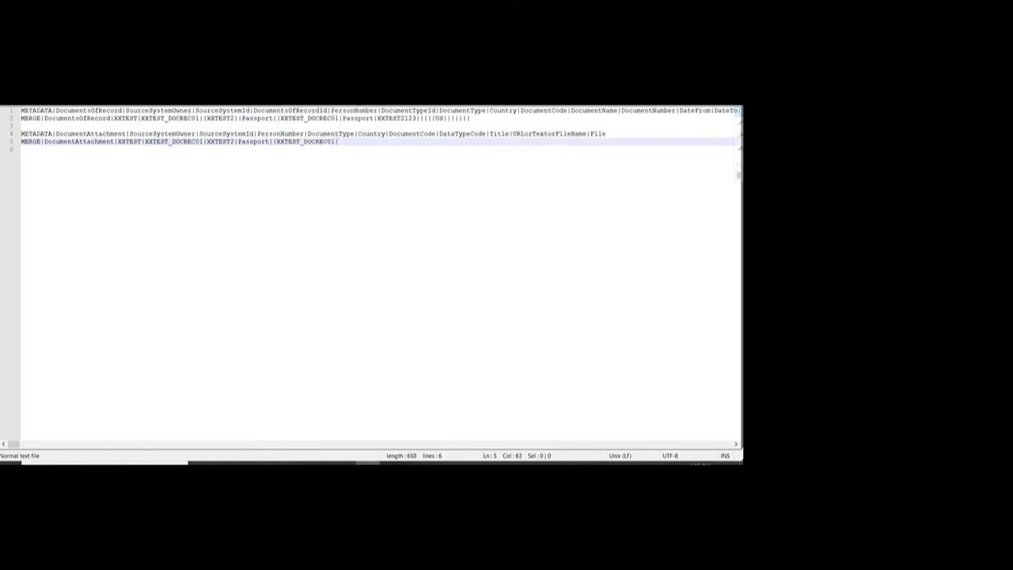
Enter passport.png in the DataTypeCode position of the DocumentAttachment MERGE line, followed by a pipe
double_click(462, 135)
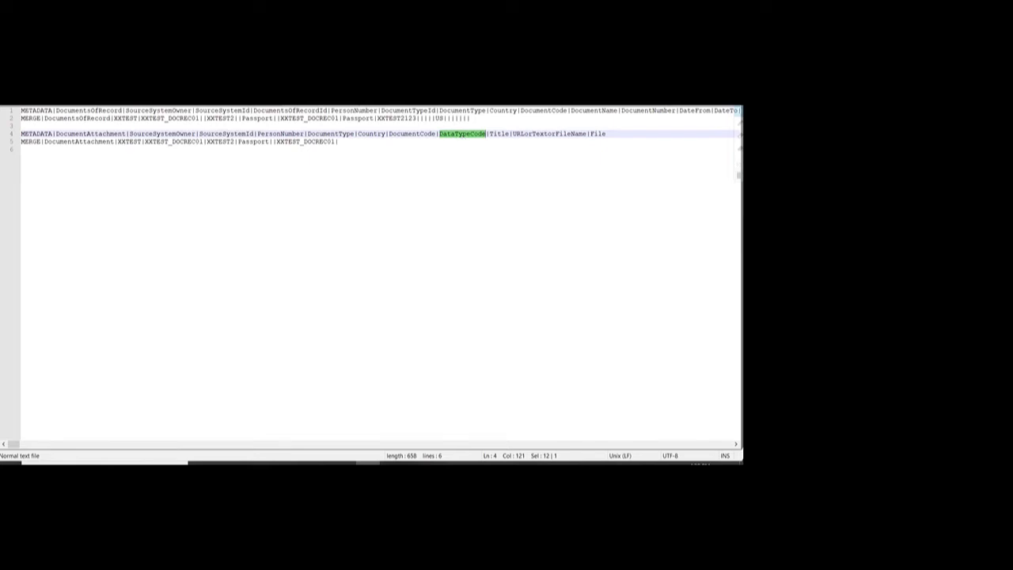
left_click(351, 141)
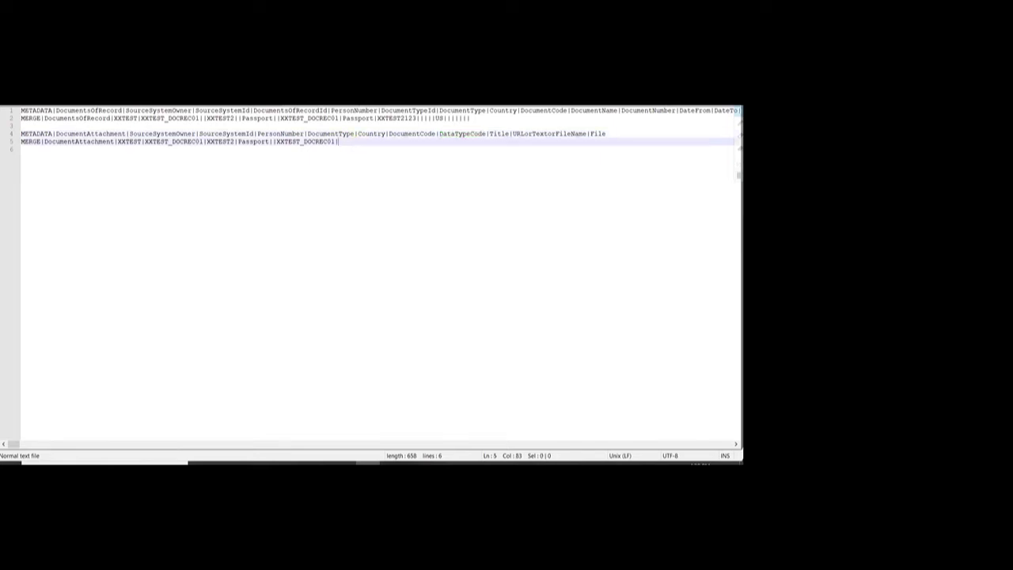
type("passport.png|")
left_click(466, 134)
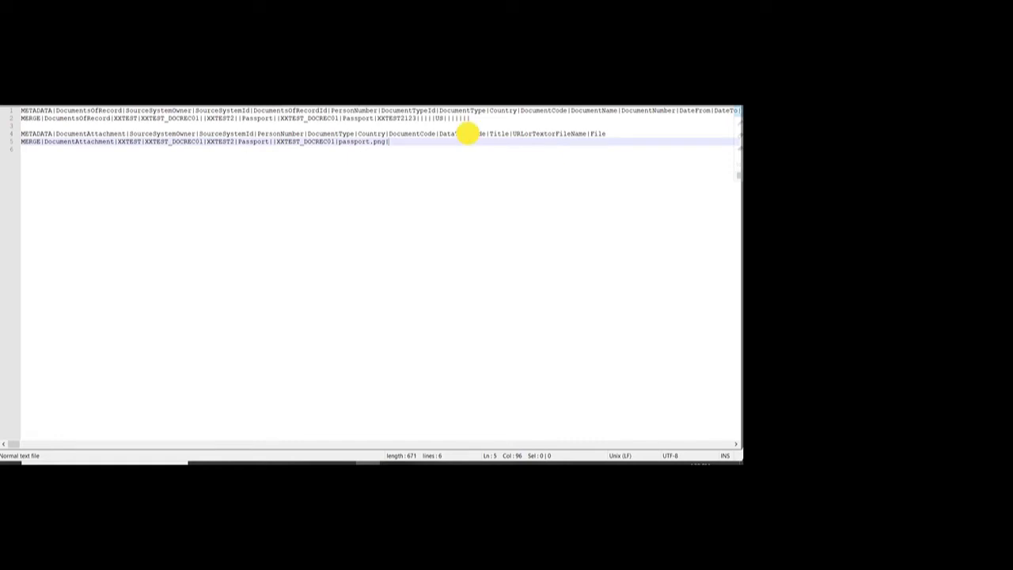
Repeat passport.png as the Title value on the DocumentAttachment MERGE line, followed by a pipe
double_click(499, 134)
left_click(350, 140)
left_click(338, 142)
left_click_drag(337, 141, 386, 141)
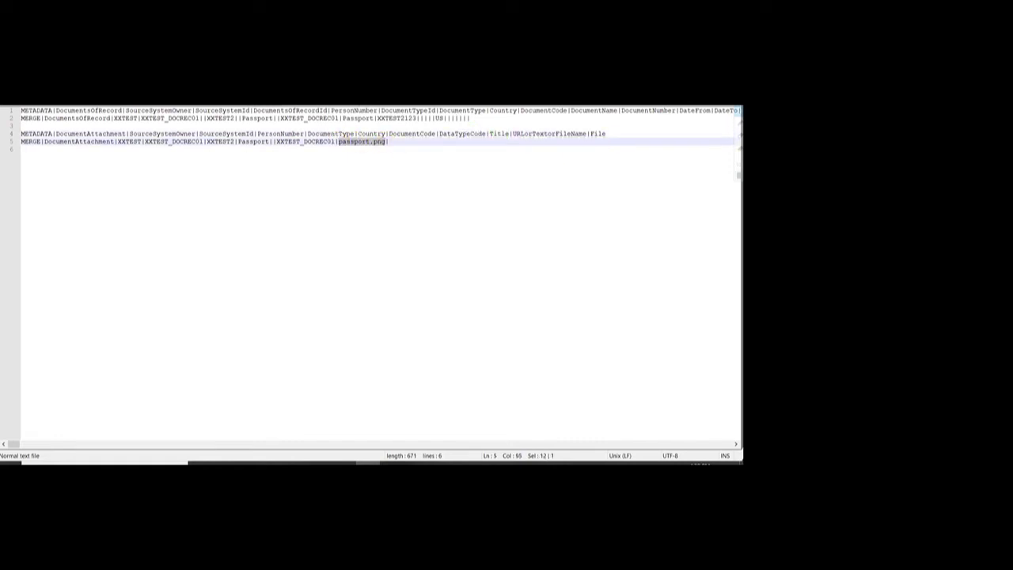
left_click(401, 143)
key("ctrl+v")
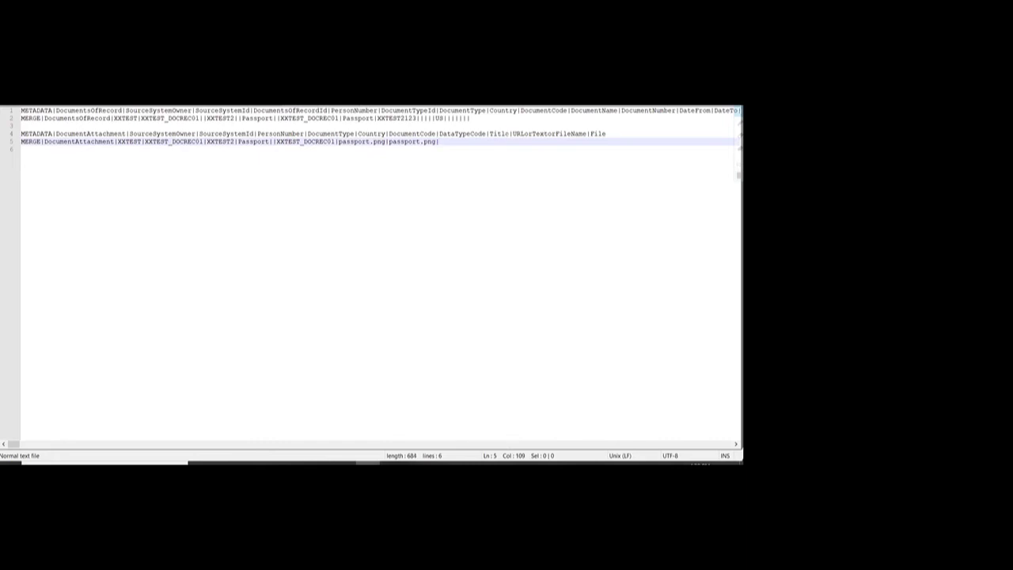
Enter FILE in the URLorTextorFileName position of the DocumentAttachment MERGE line, followed by a pipe
left_click(533, 134)
double_click(533, 134)
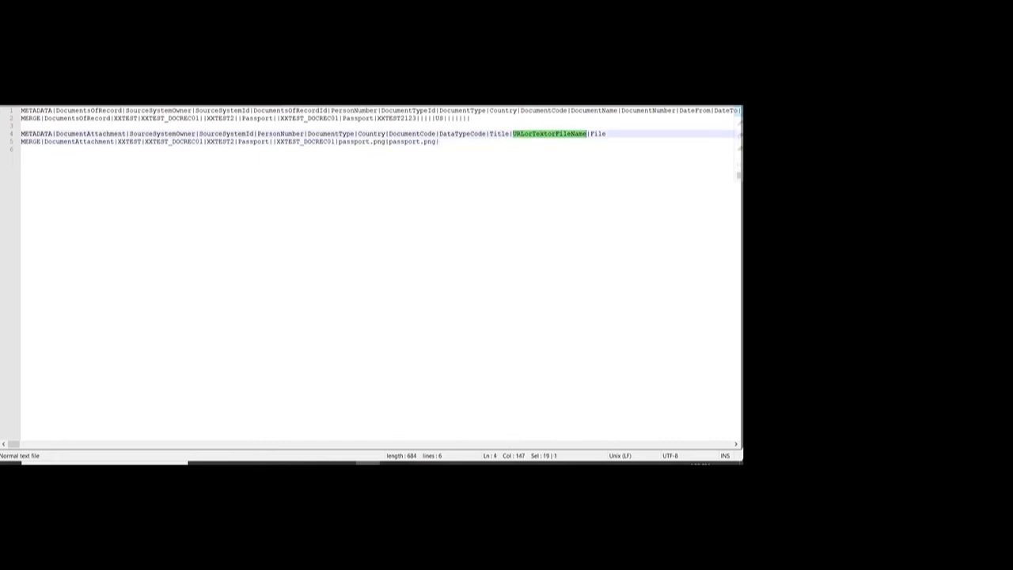
left_click(455, 141)
type("FILE")
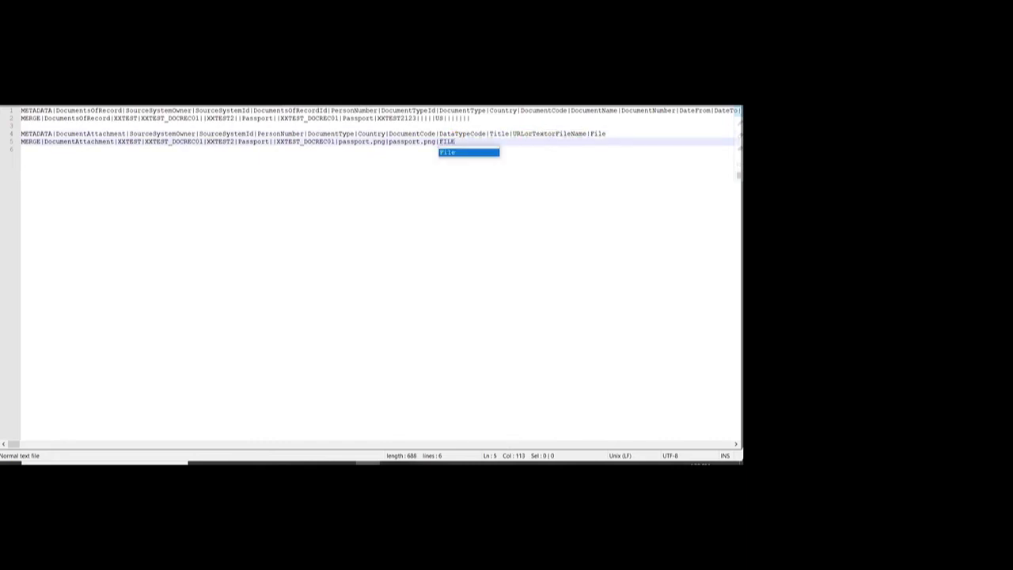
type("|")
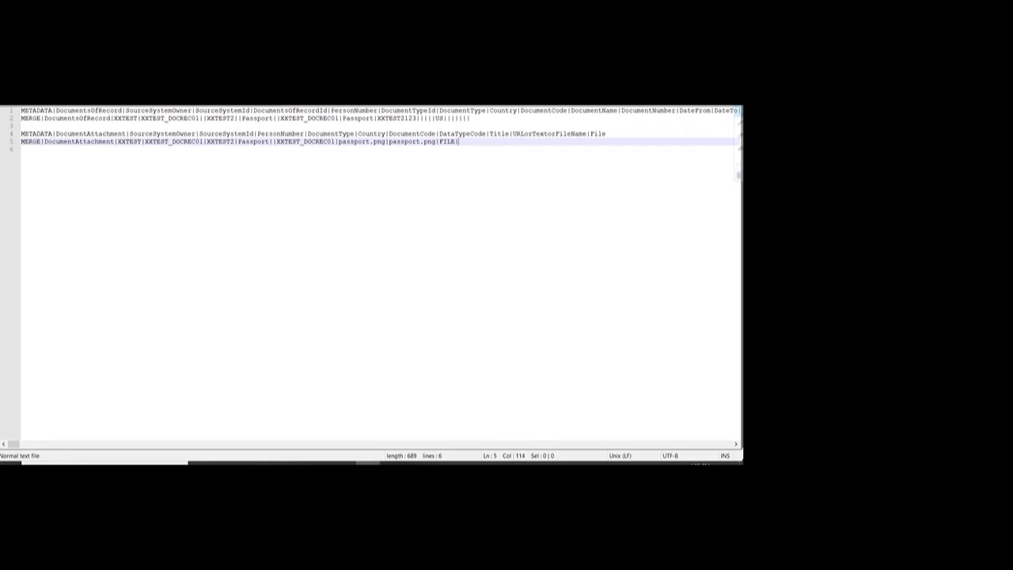
Complete the DocumentAttachment MERGE line with passport.png as its File value
key("ctrl+v")
double_click(598, 134)
left_click(505, 141)
left_click_drag(506, 141, 460, 147)
Switch to File Explorer and copy C.png from the Training folder into its DocumentOfRecord subfolder
mouse_move(247, 462)
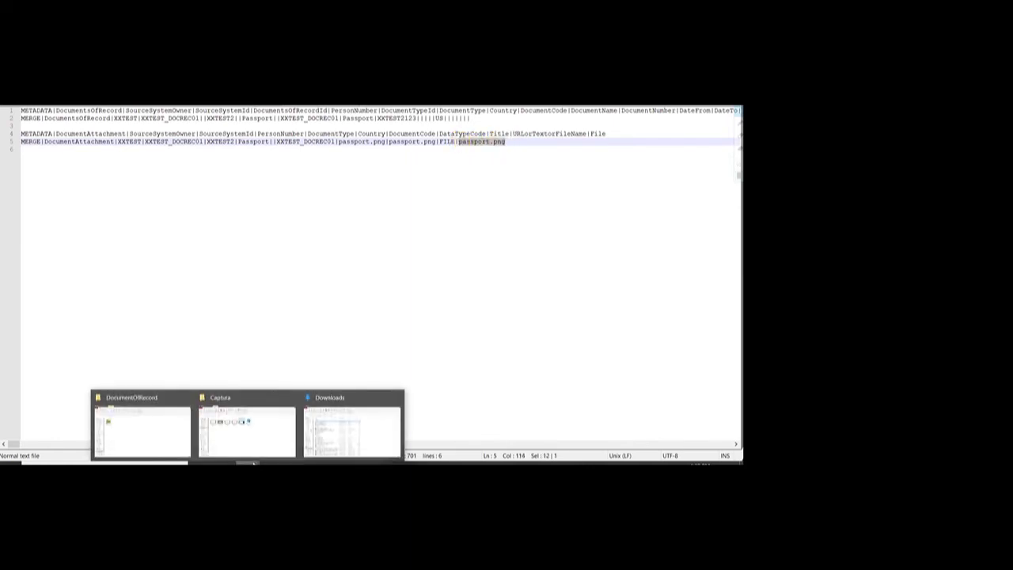
left_click(149, 425)
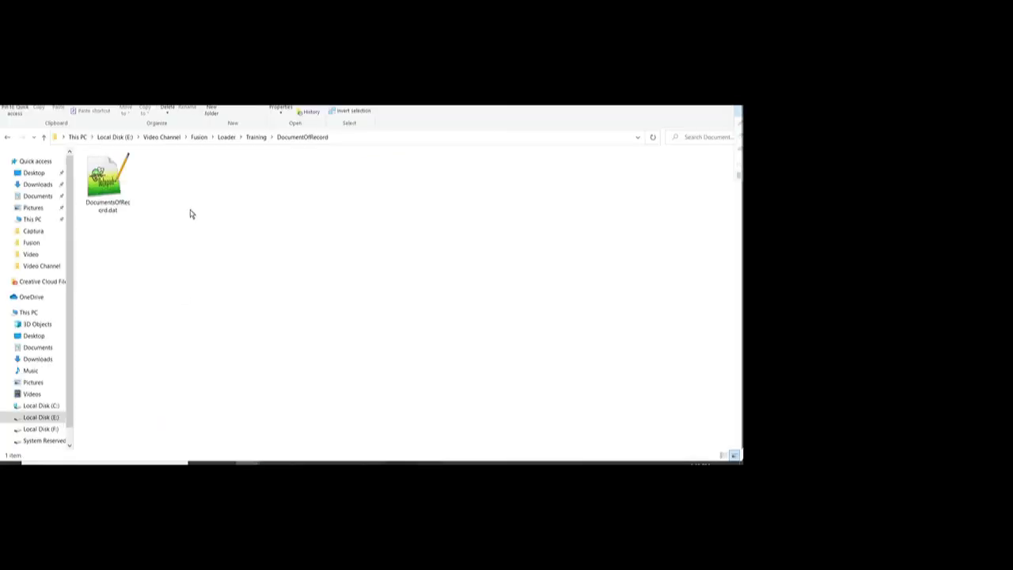
left_click(256, 137)
scroll(183, 349, "down", 2)
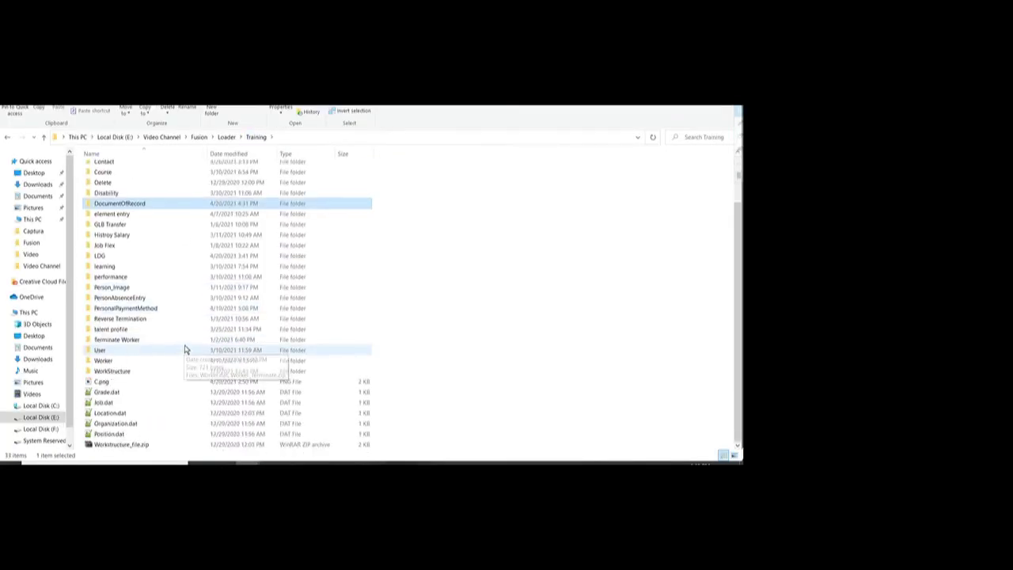
left_click(118, 385)
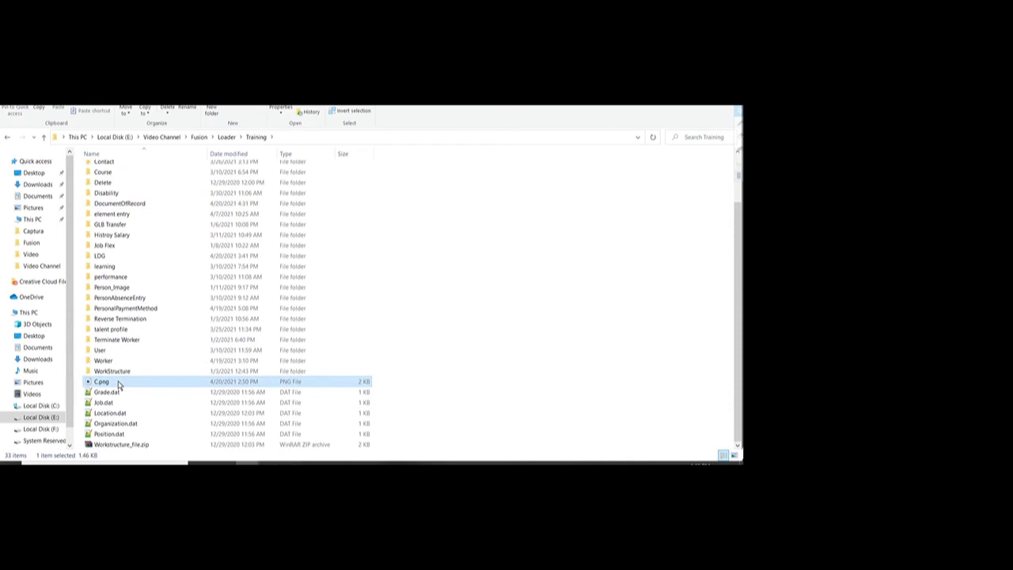
scroll(119, 384, "up", 2)
double_click(127, 263)
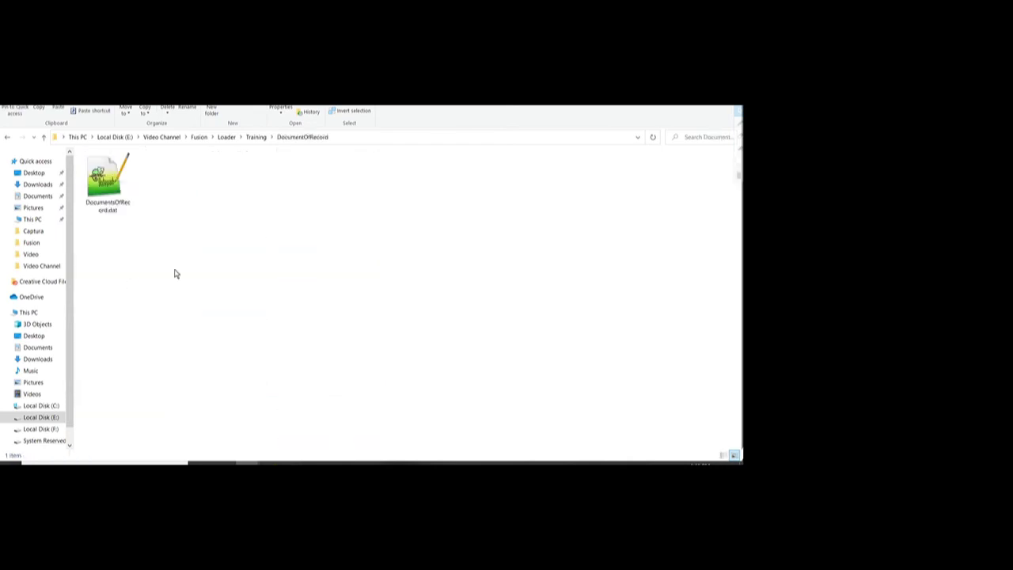
key("ctrl+v")
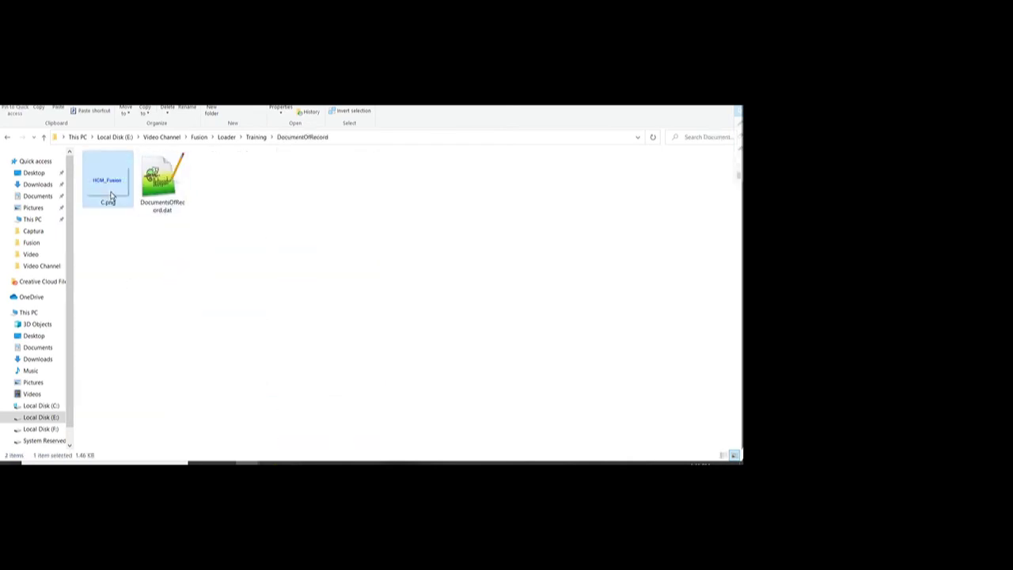
Check the attachment name in the DAT file, then rename C.png in the DocumentOfRecord folder as passport.png
left_click(368, 462)
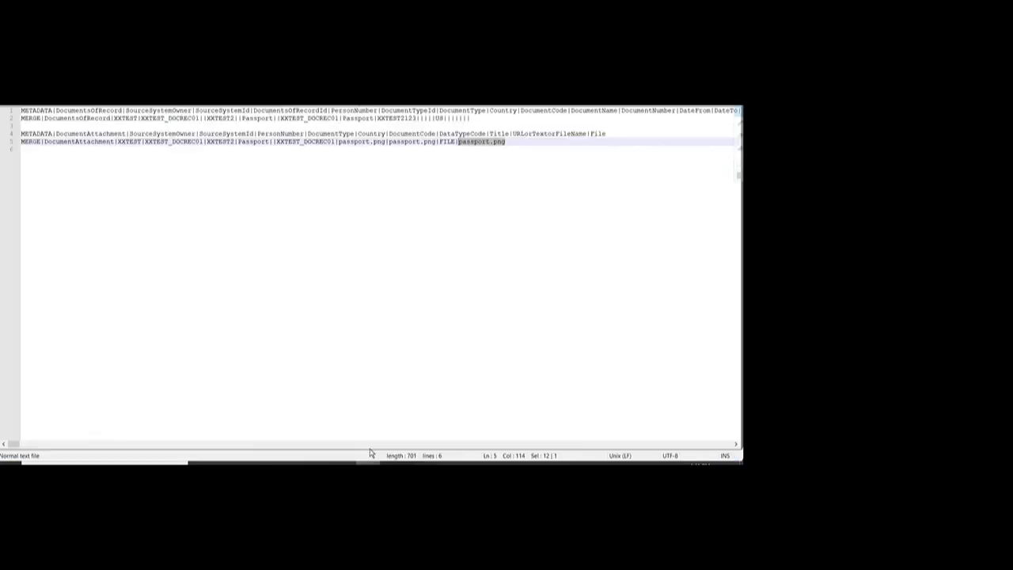
double_click(474, 141)
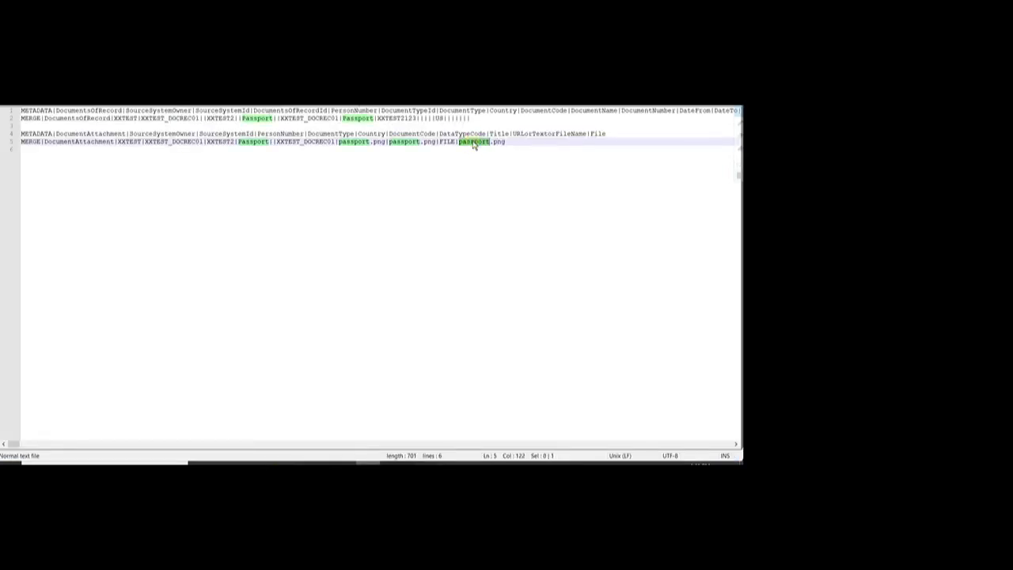
key("alt+Tab")
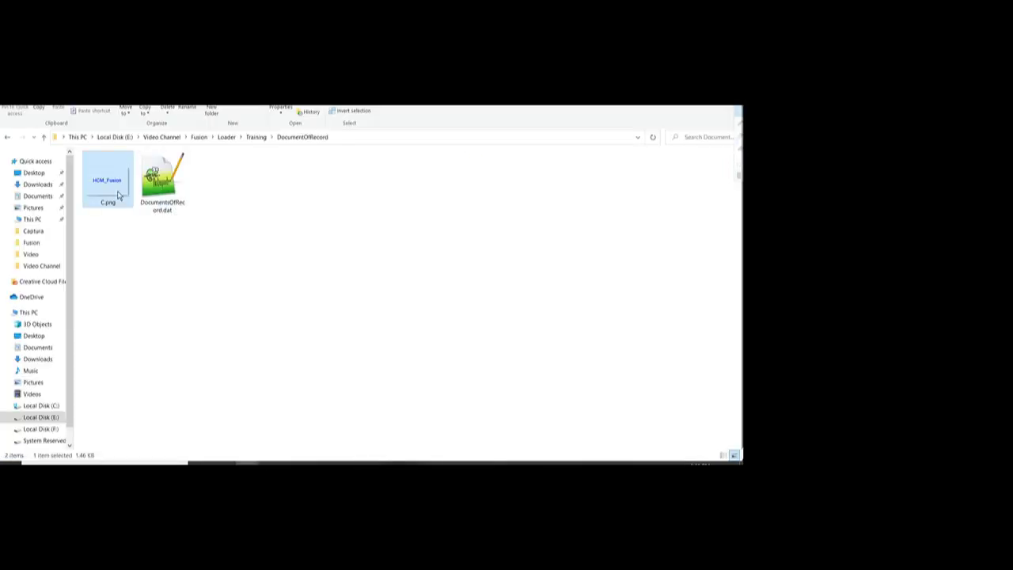
key("F2")
type("passport")
left_click(242, 260)
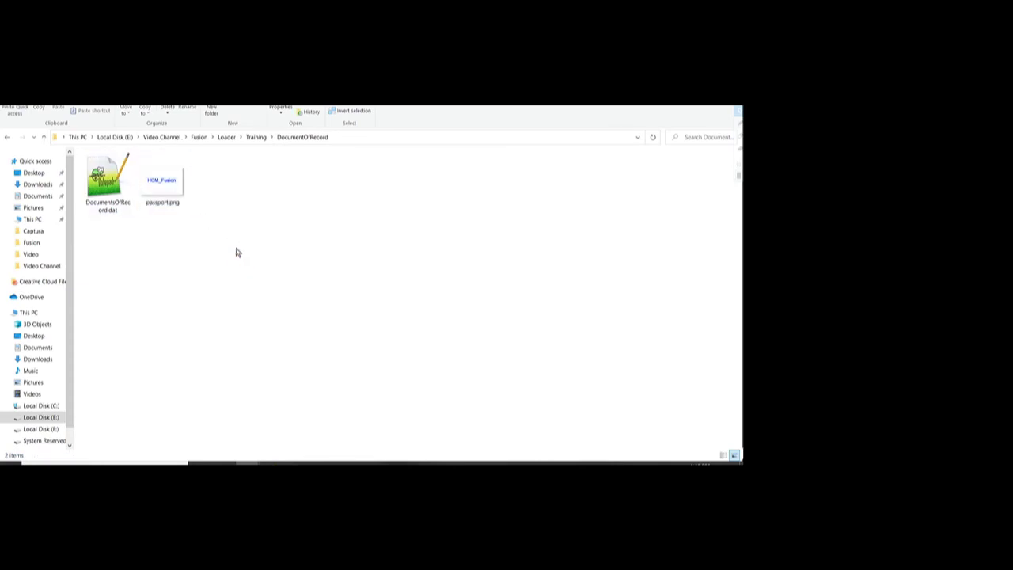
Create a folder named BlobFiles inside the DocumentOfRecord folder
right_click(220, 221)
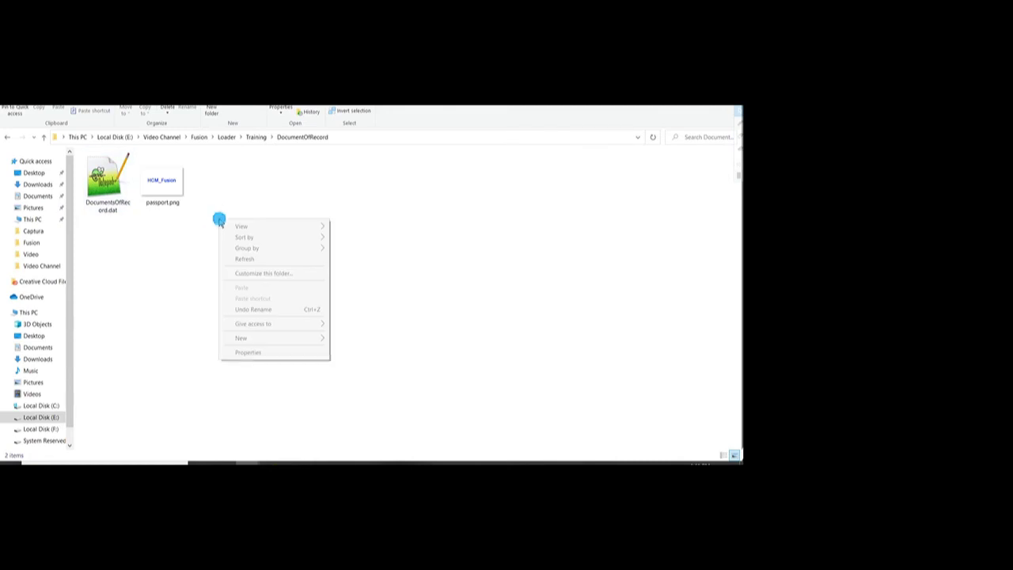
mouse_move(292, 341)
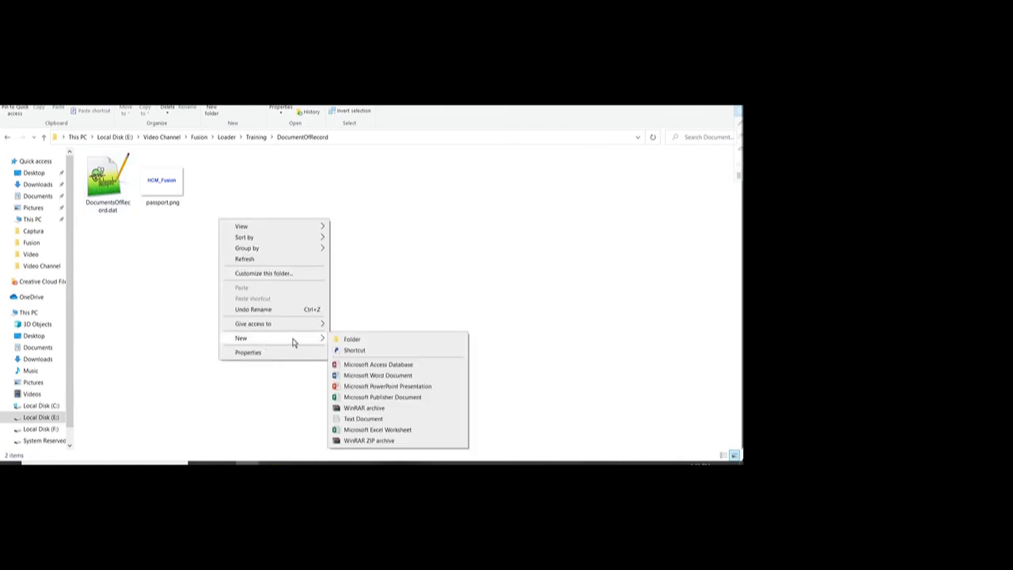
left_click(377, 337)
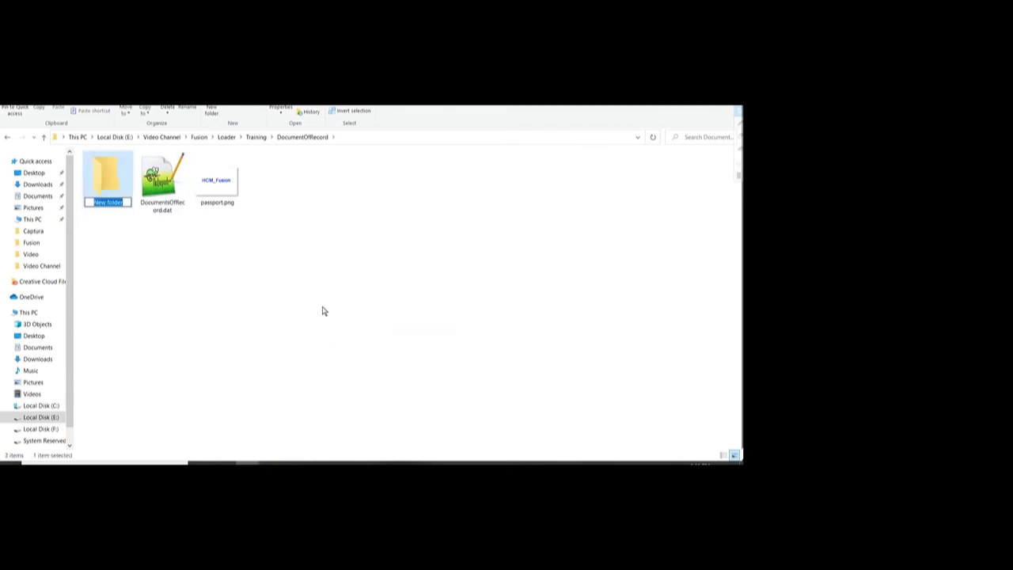
type("BlobFiles")
key("Return")
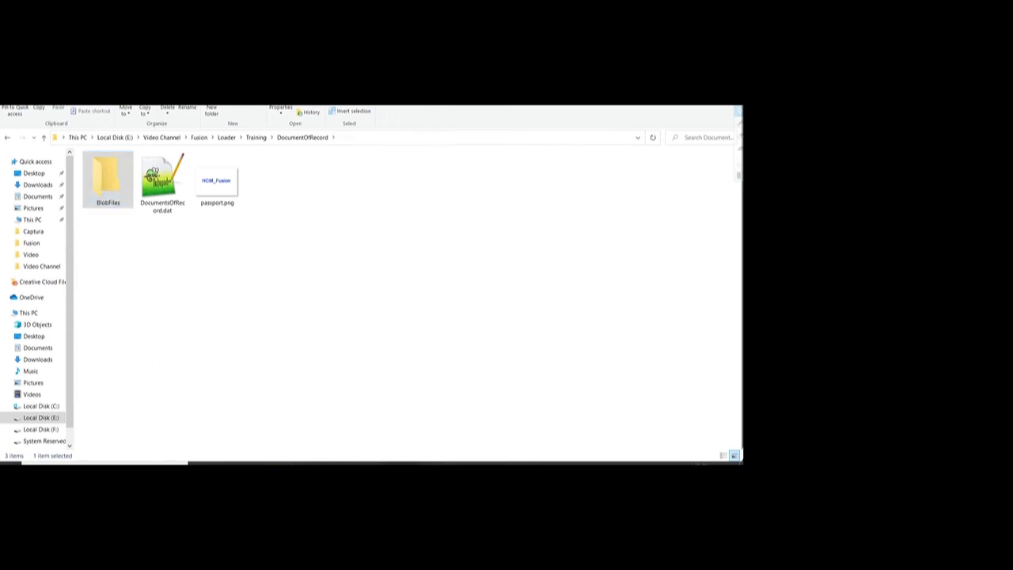
left_click(230, 287)
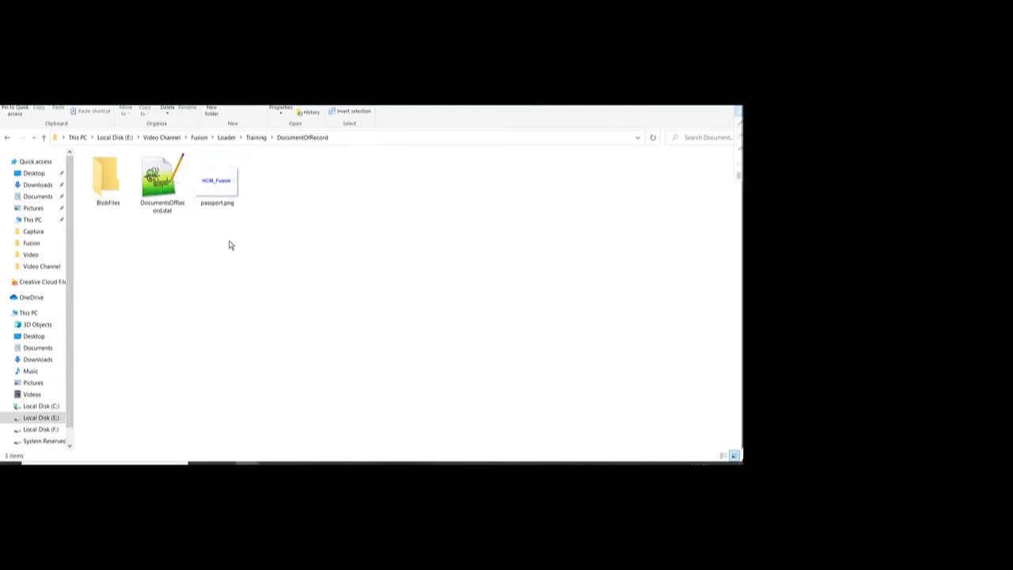
Move passport.png into the BlobFiles folder and return to the DocumentOfRecord folder
left_click(223, 198)
double_click(121, 198)
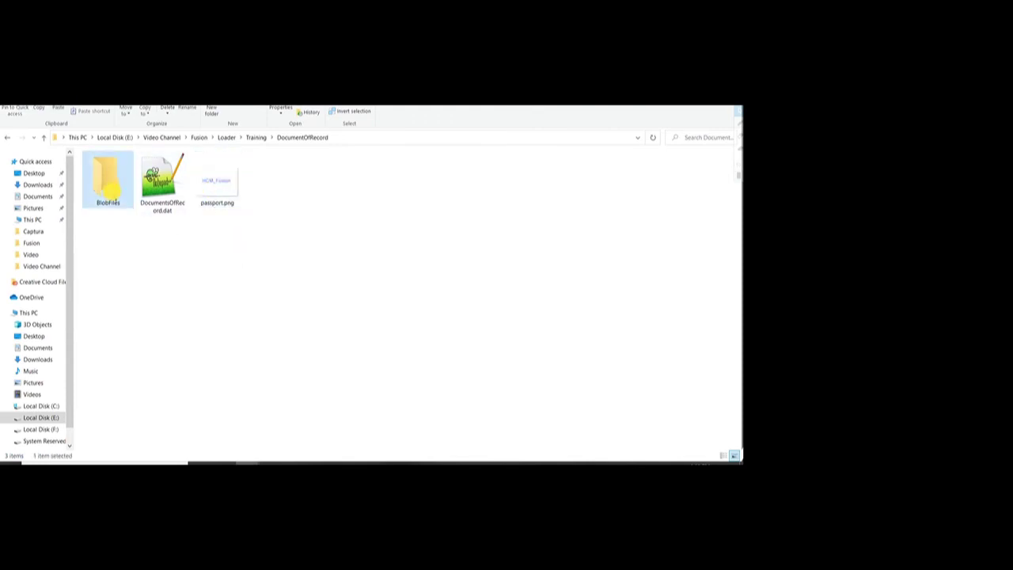
key("alt+Left")
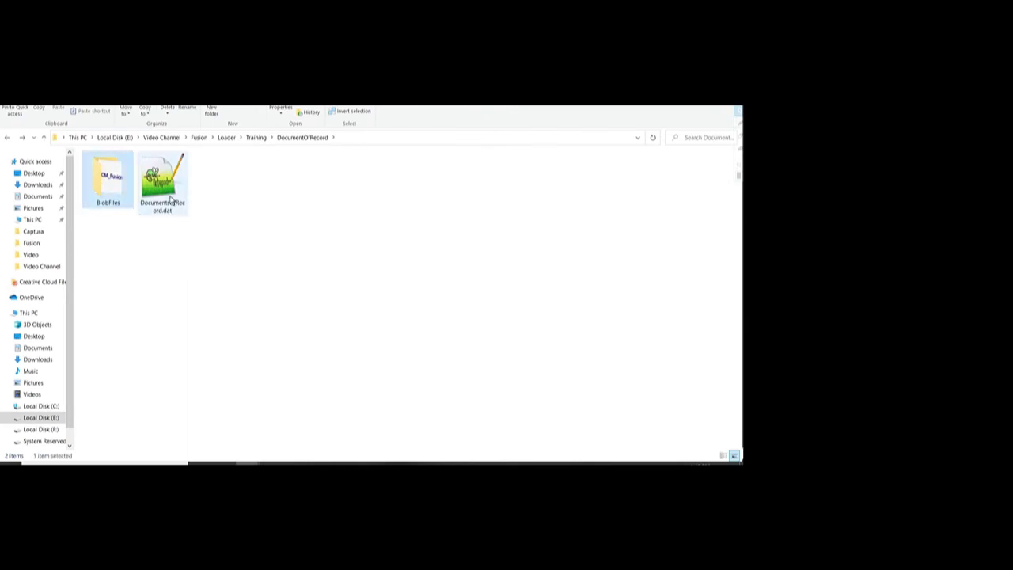
Compress the BlobFiles folder and DocumentsOfRecord.dat together into a ZIP archive named DocumentOfRecord.zip
left_click(171, 201, "ctrl")
right_click(170, 197)
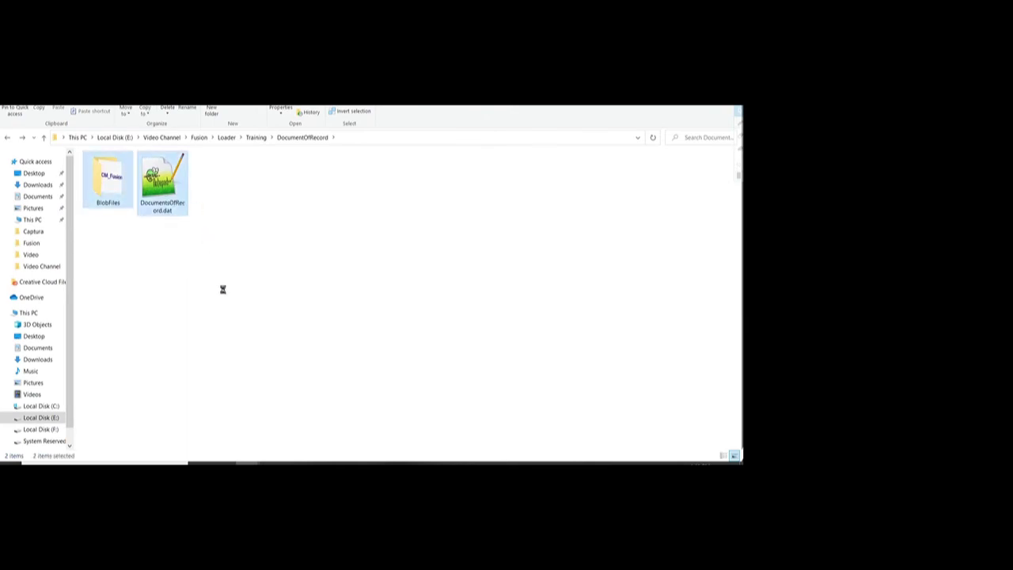
left_click(208, 247)
left_click(336, 253)
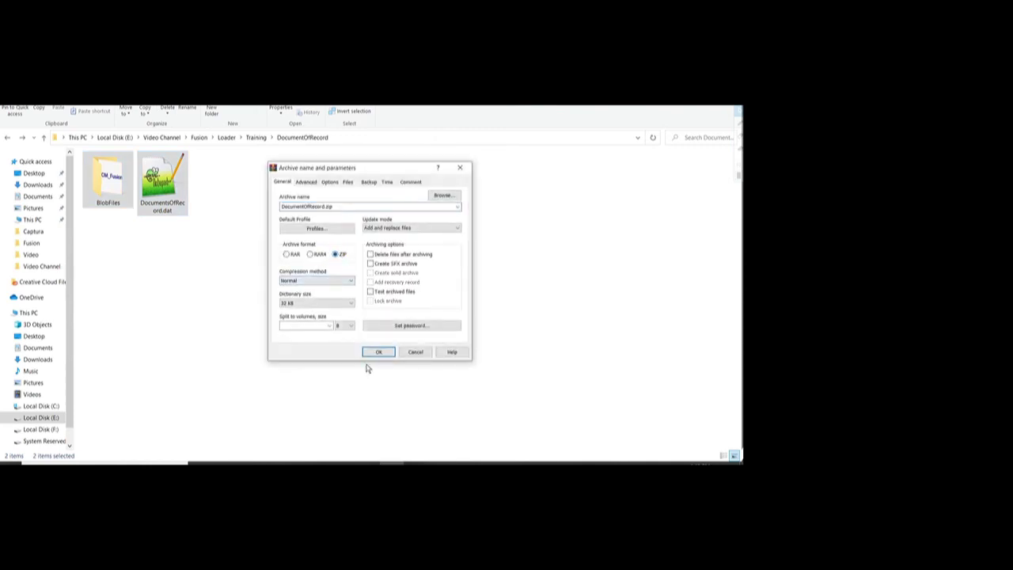
left_click(378, 352)
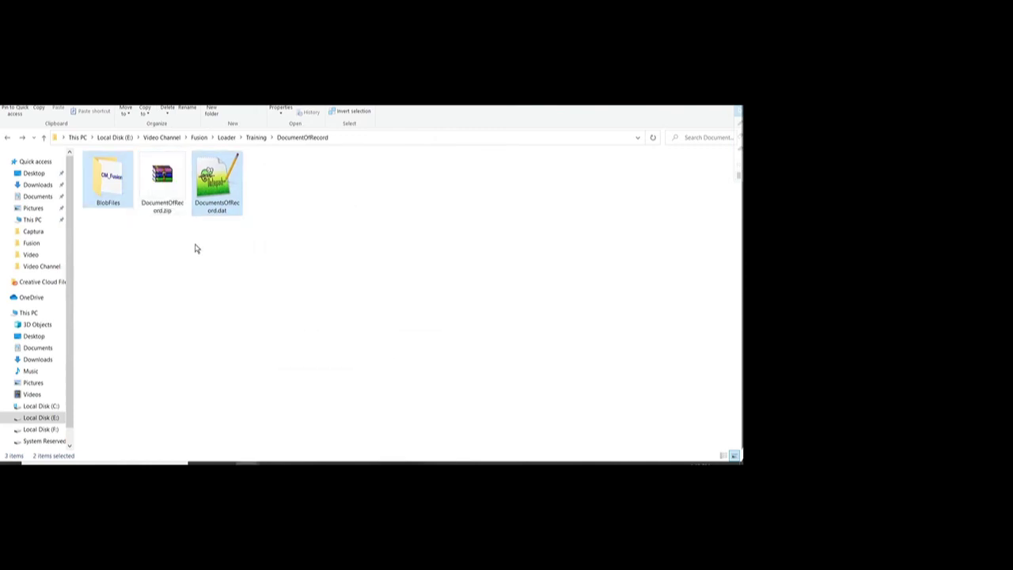
left_click(175, 193)
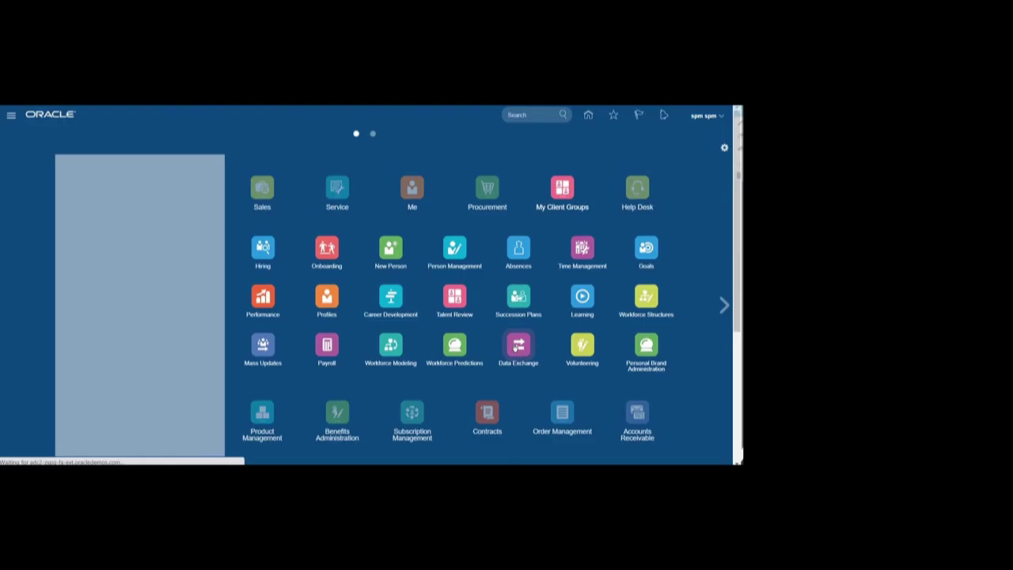
Switch to Oracle HCM Cloud, open Import and Load Data from Data Exchange, and choose the local file DocumentOfRecord.zip for import
left_click(516, 345)
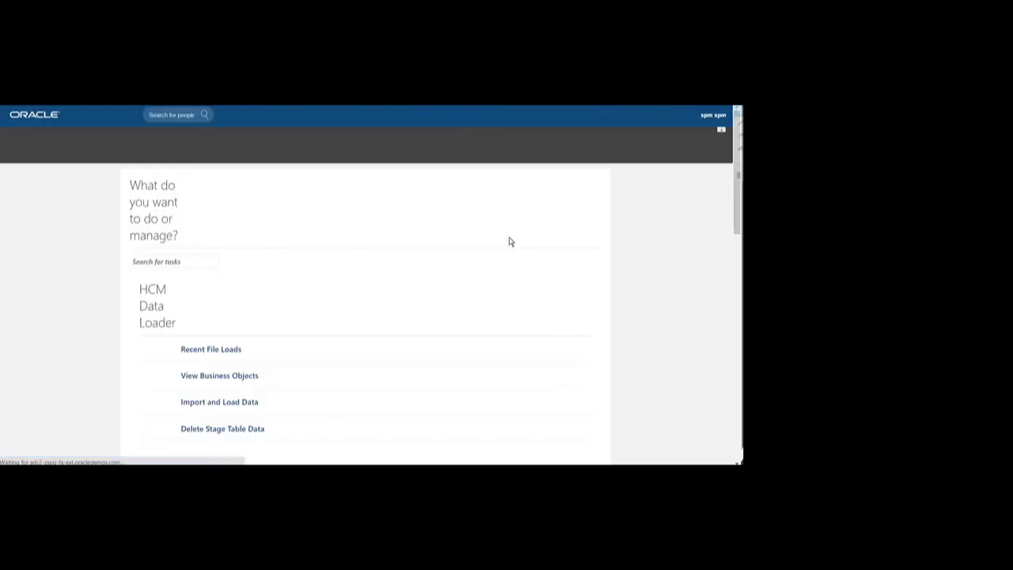
left_click(207, 335)
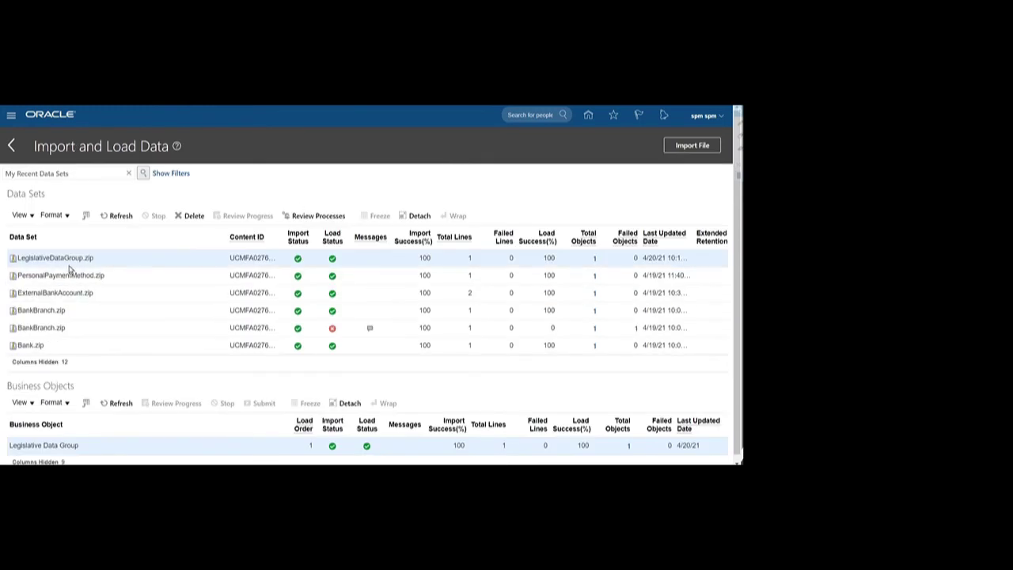
left_click(673, 143)
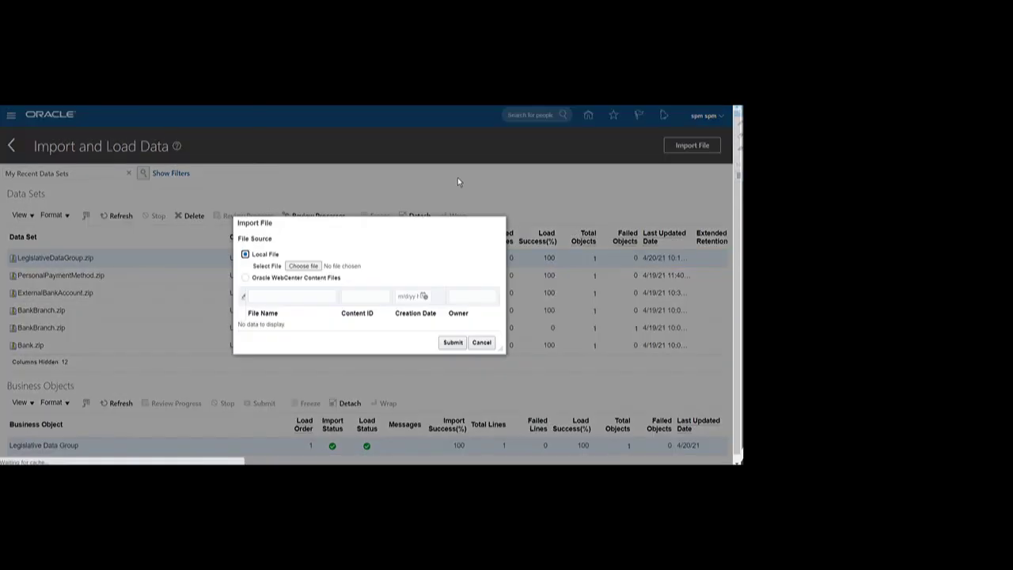
left_click(302, 267)
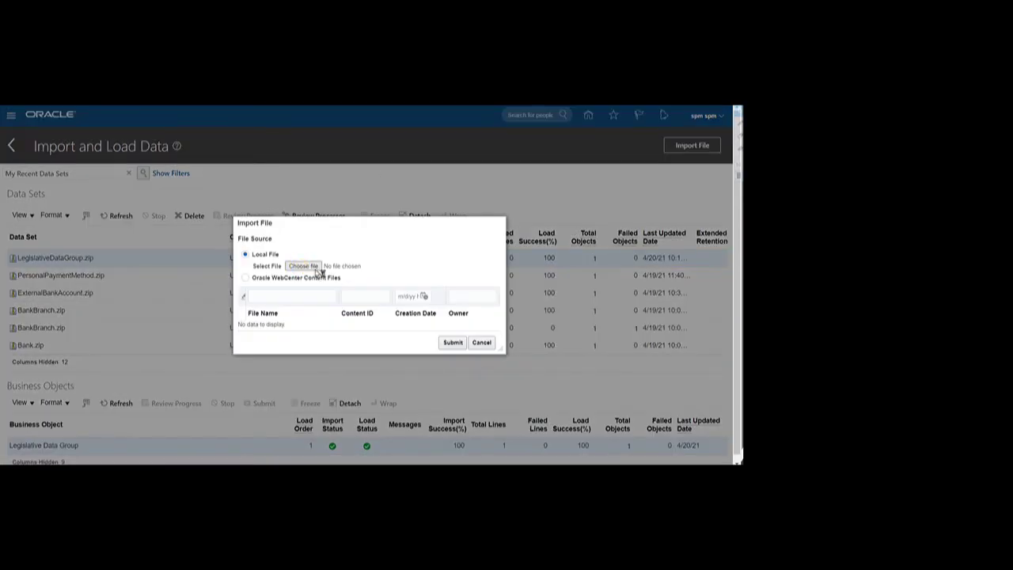
left_click(317, 261)
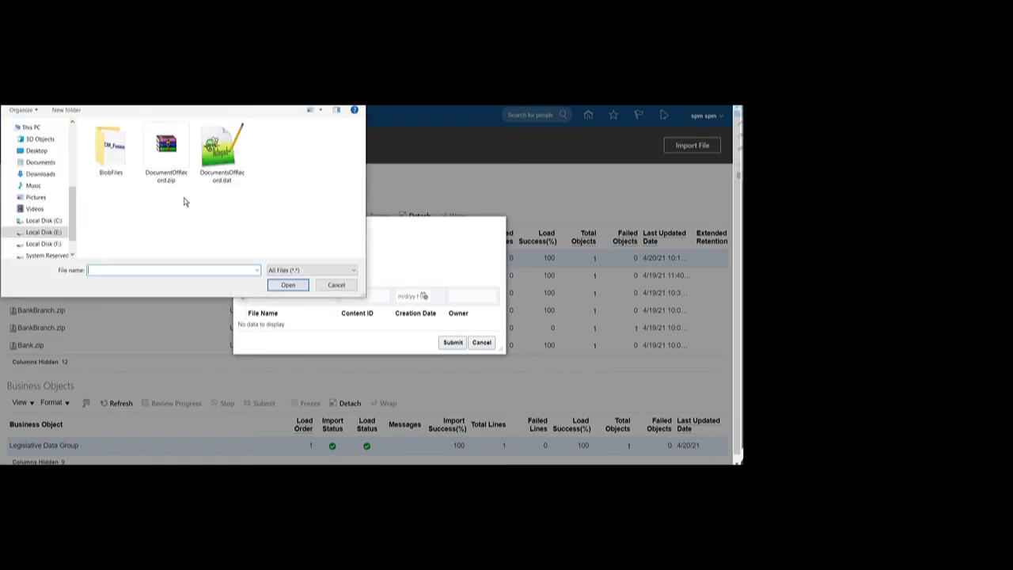
left_click(163, 156)
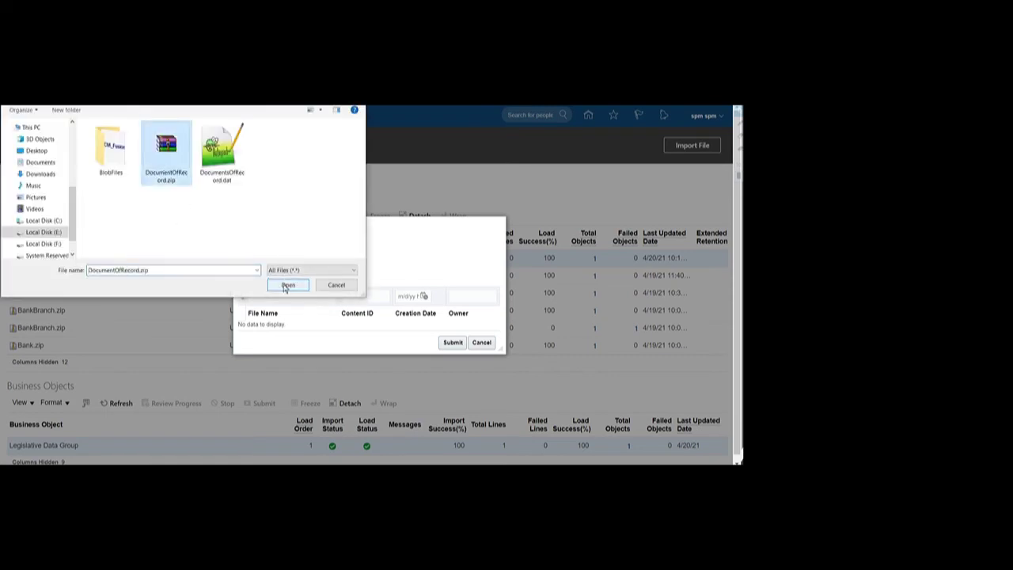
left_click(287, 286)
Submit the chosen file and run the Import and Load HCM Data File process with its default parameters
left_click(452, 341)
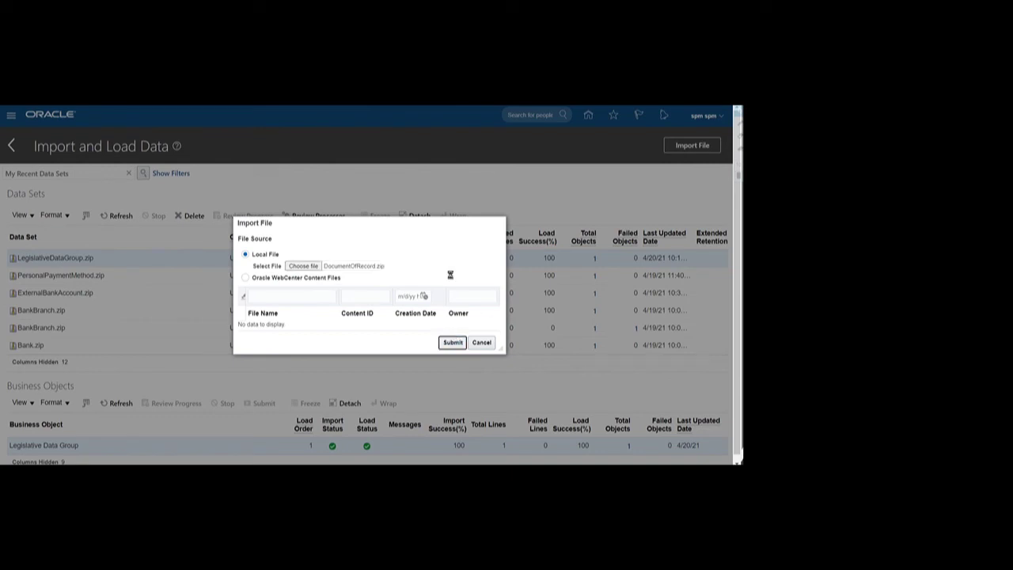
left_click(455, 344)
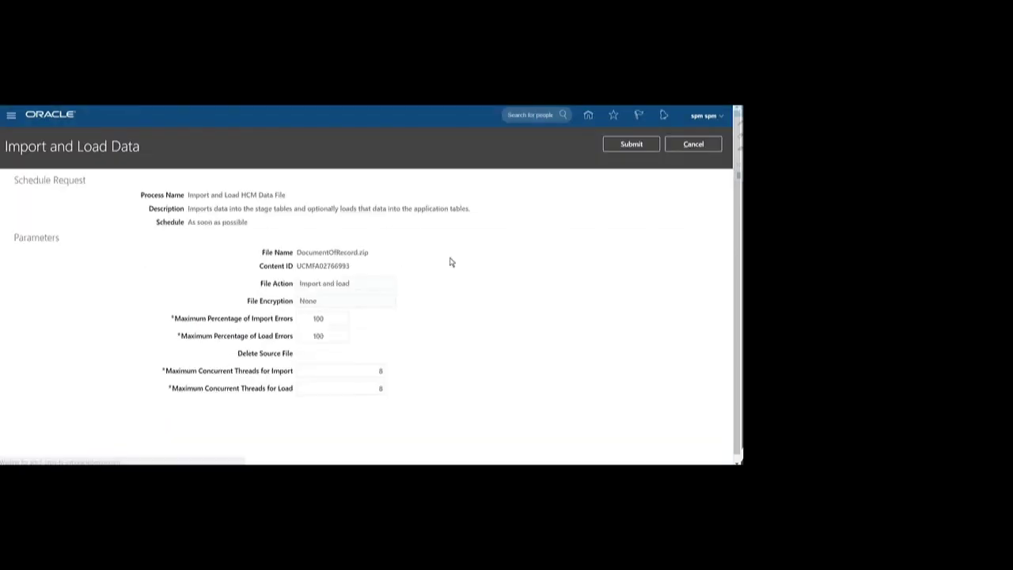
left_click(619, 148)
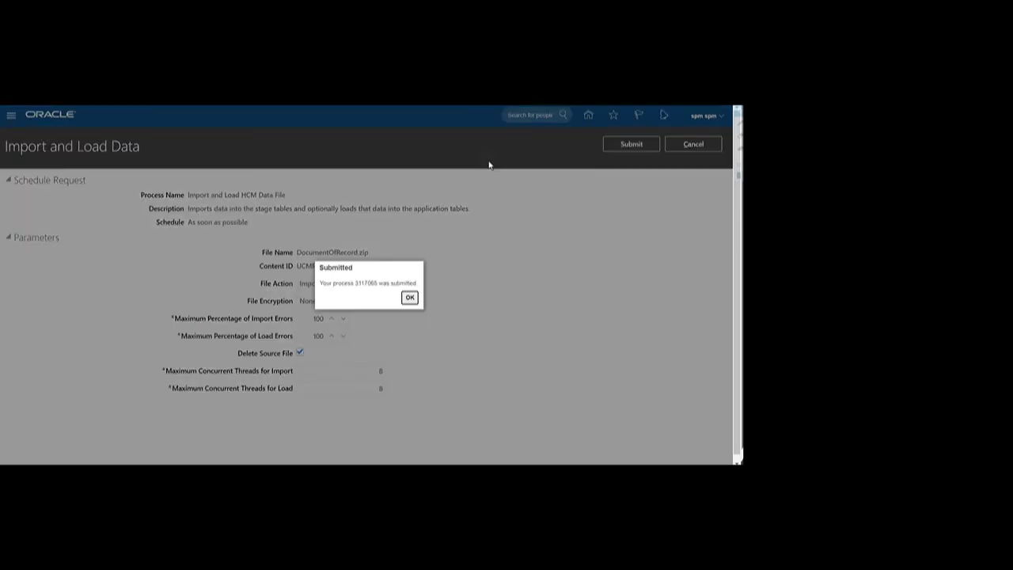
left_click(409, 296)
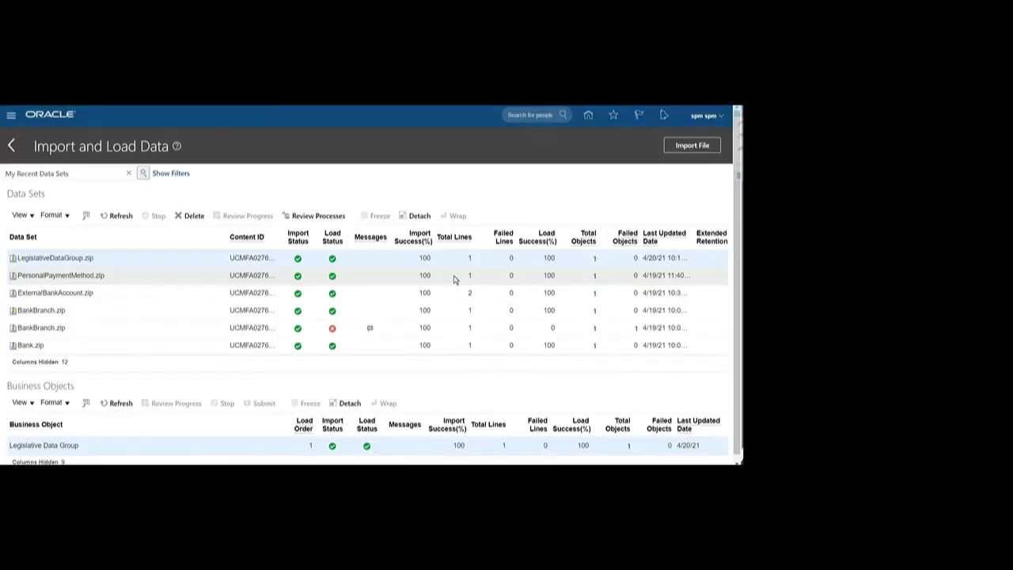
Refresh the data sets repeatedly to follow the import status of DocumentOfRecord.zip
left_click(115, 216)
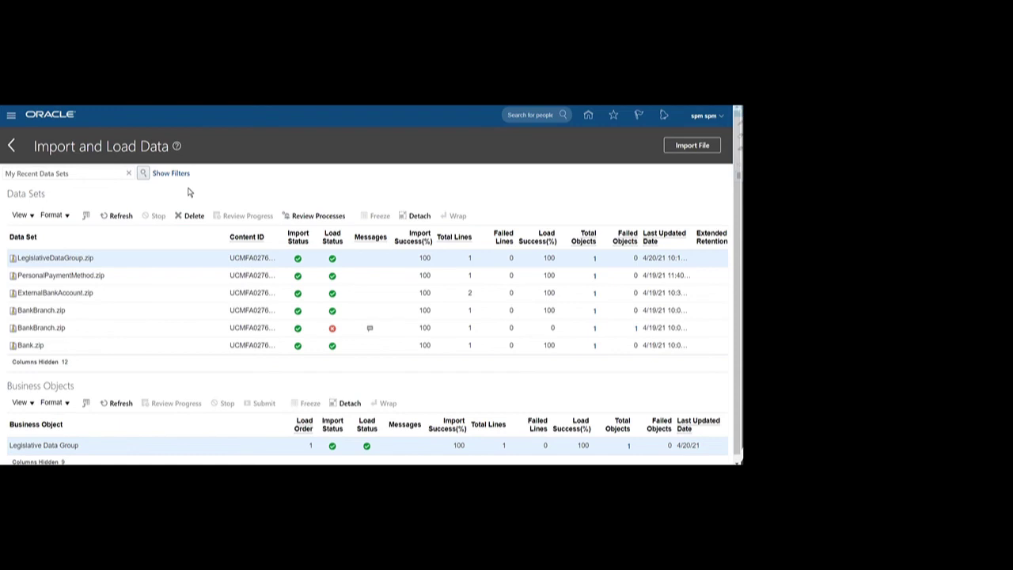
left_click(121, 215)
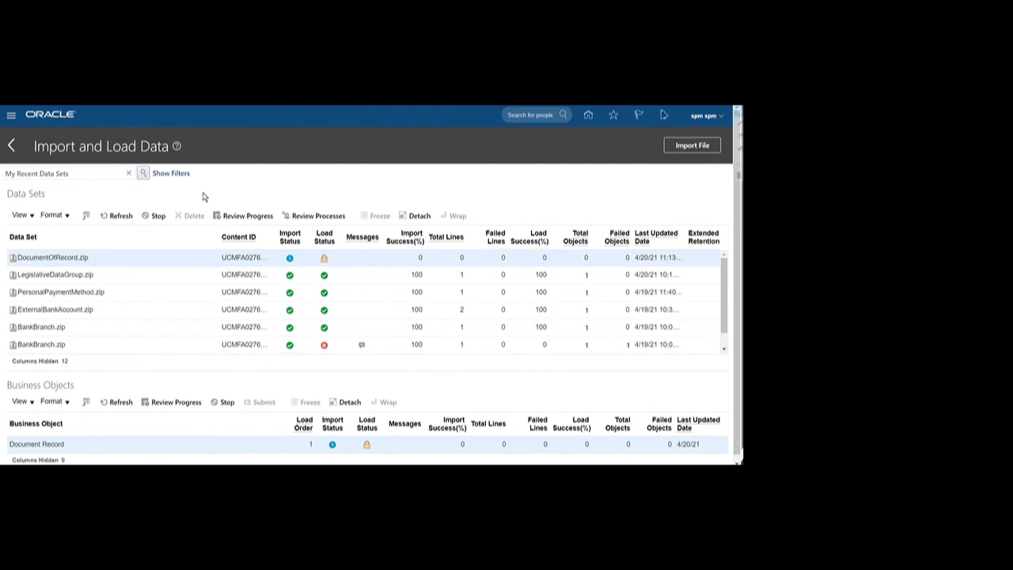
left_click(120, 216)
left_click(117, 216)
left_click(117, 215)
left_click(119, 215)
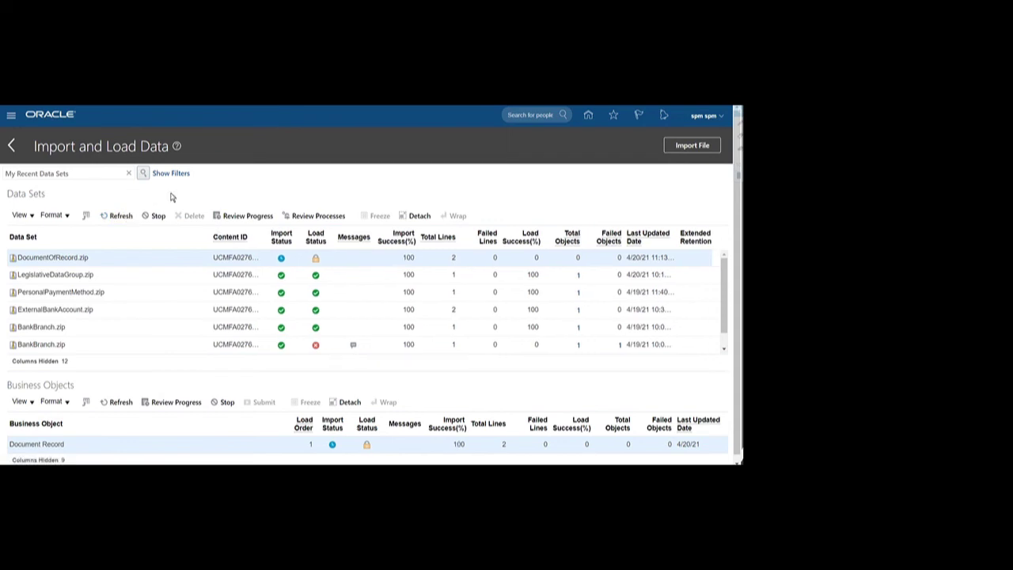
double_click(418, 258)
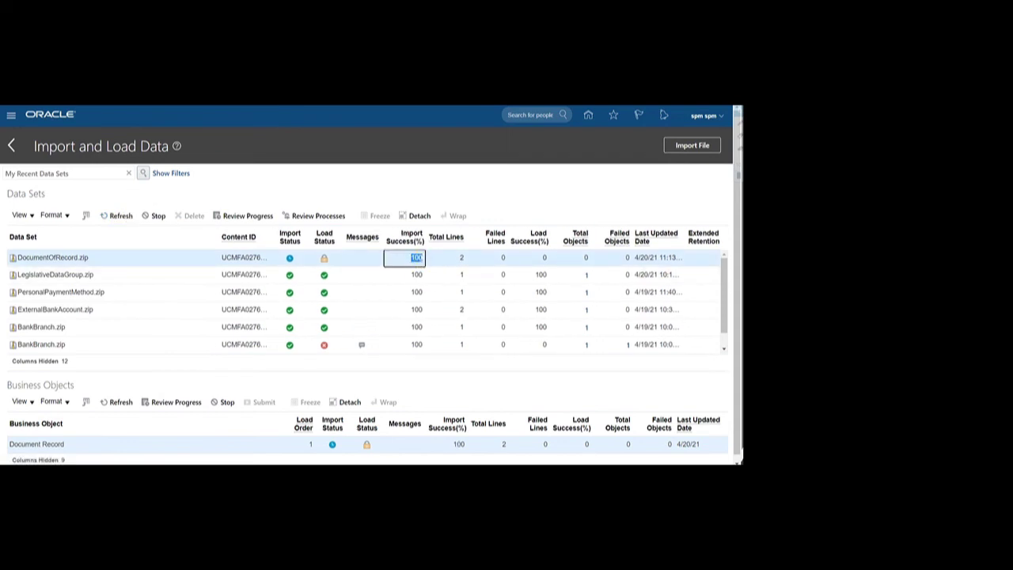
left_click(124, 216)
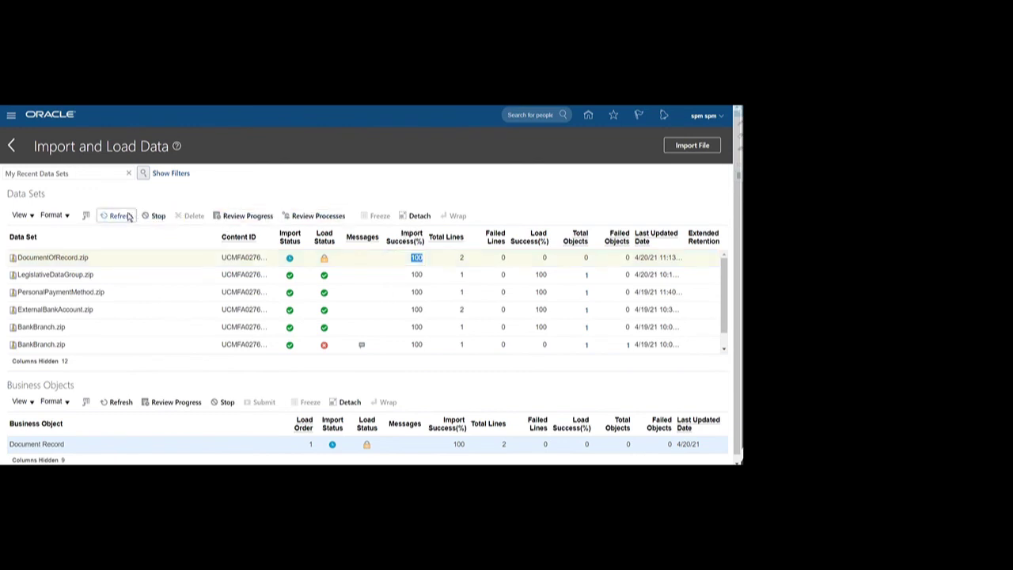
left_click(117, 216)
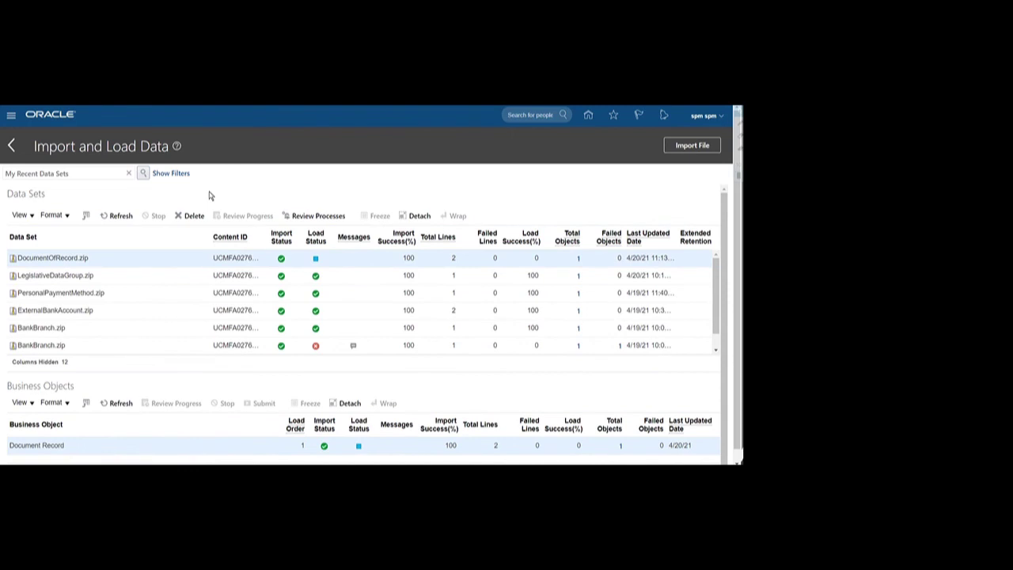
Keep refreshing the data sets to follow the load status and load success of DocumentOfRecord.zip
left_click(118, 215)
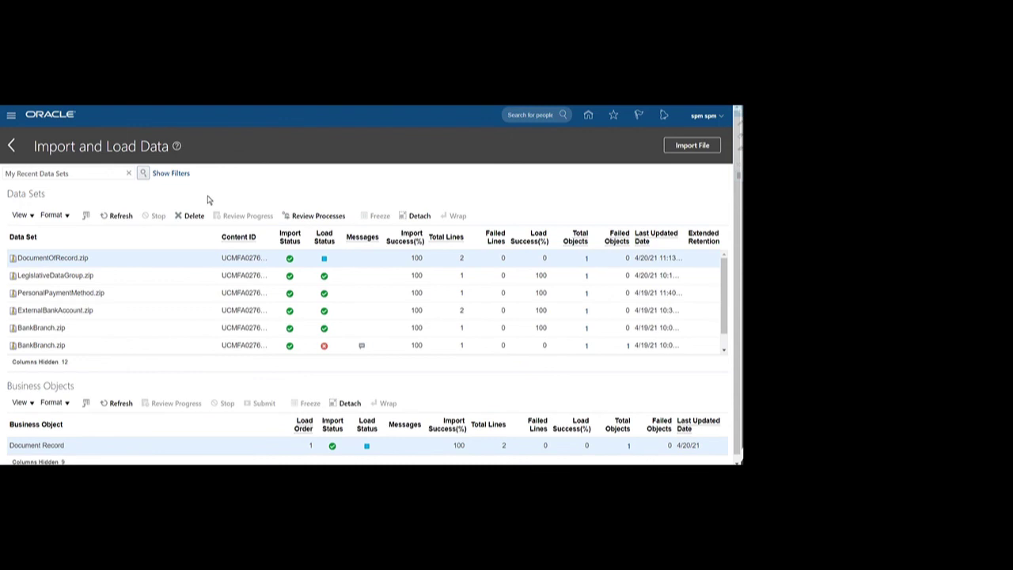
left_click(117, 216)
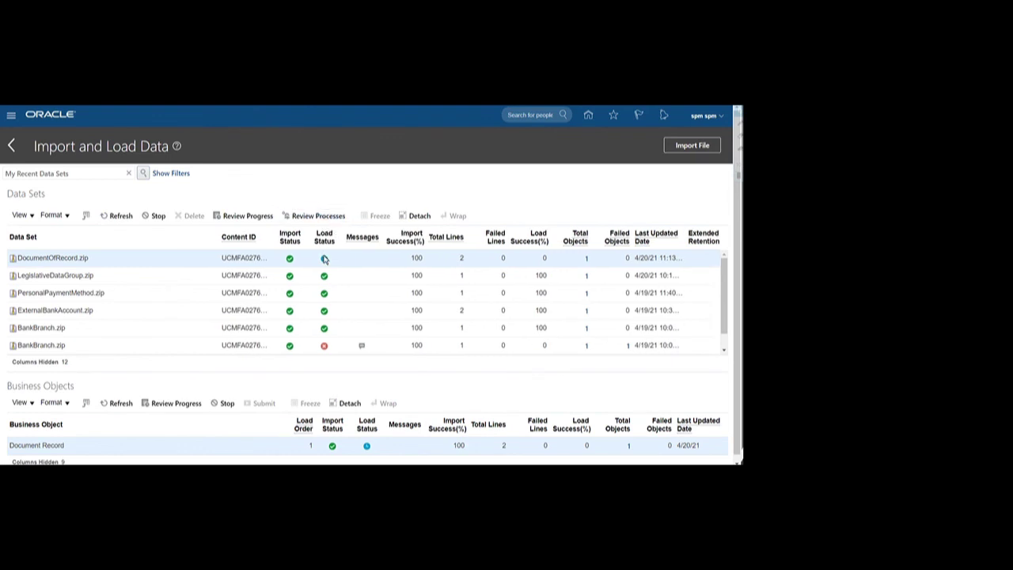
left_click(118, 215)
double_click(540, 257)
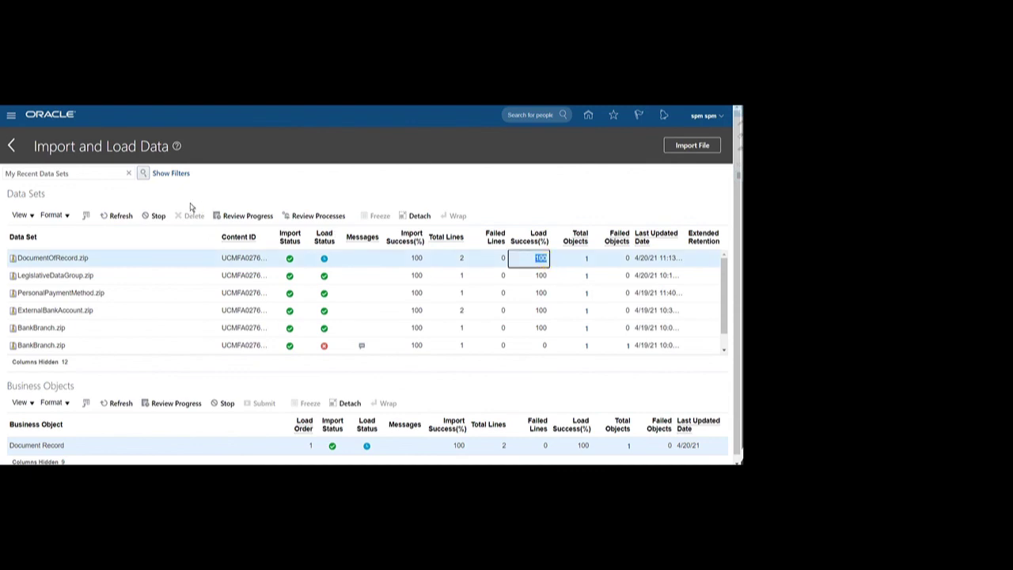
left_click(121, 215)
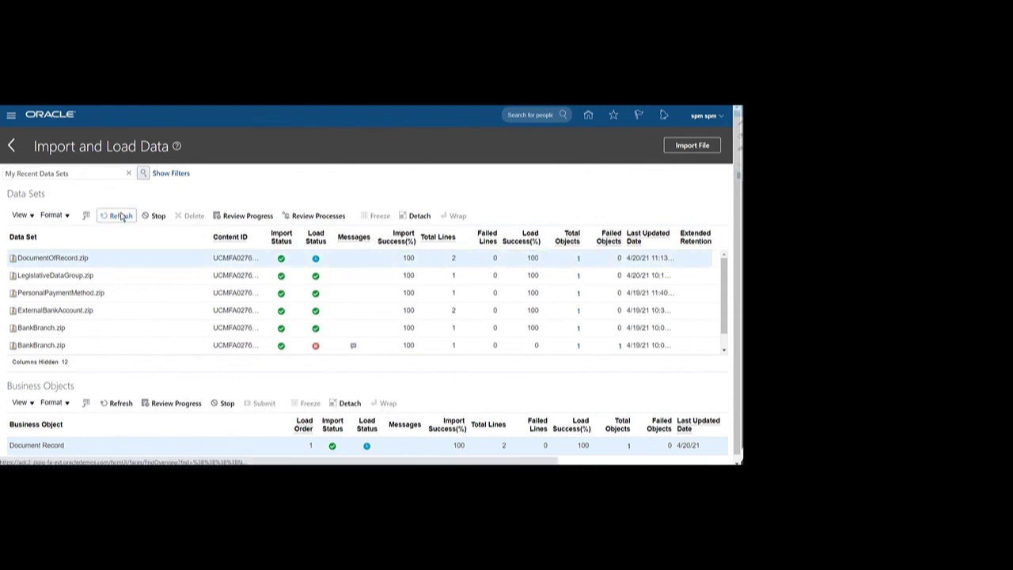
left_click(121, 216)
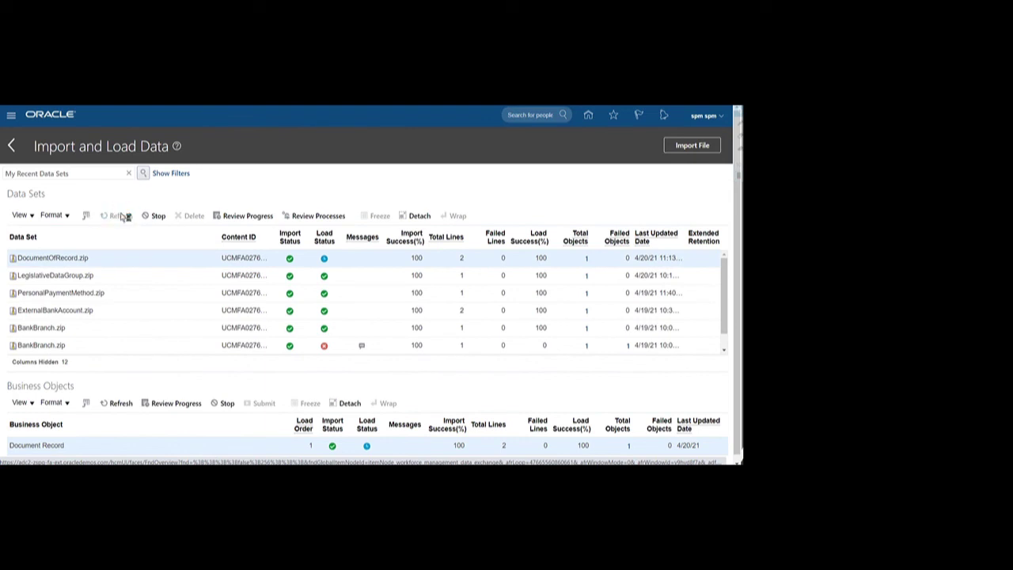
left_click(121, 216)
left_click(122, 216)
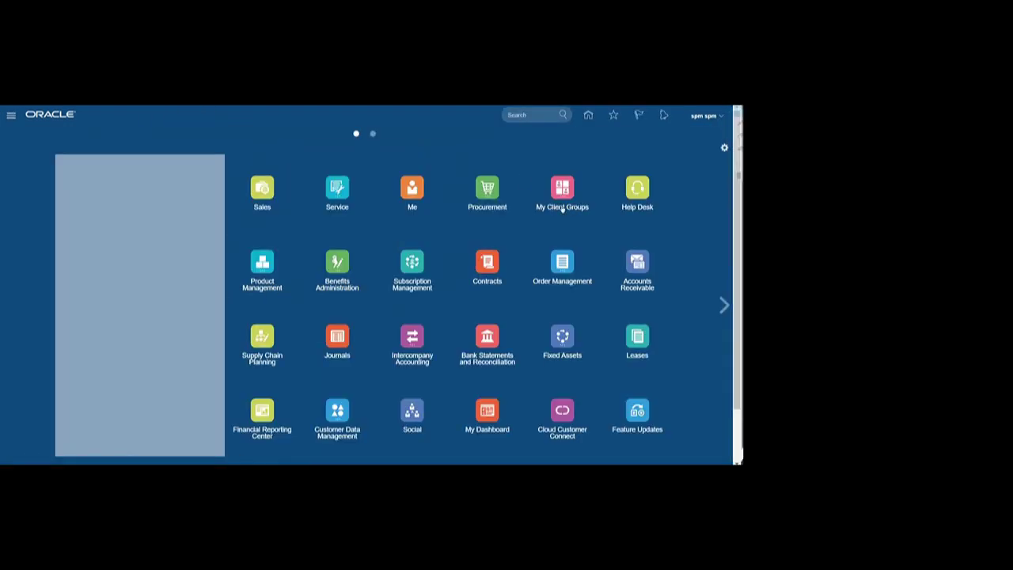
Open Person Management from My Client Groups and search for the test employee by person number
left_click(559, 208)
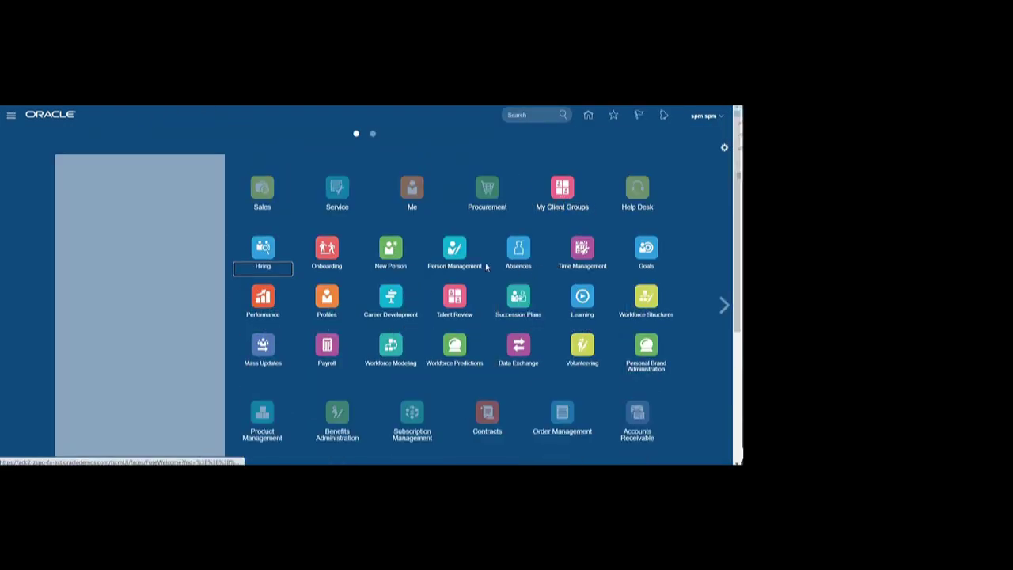
left_click(453, 251)
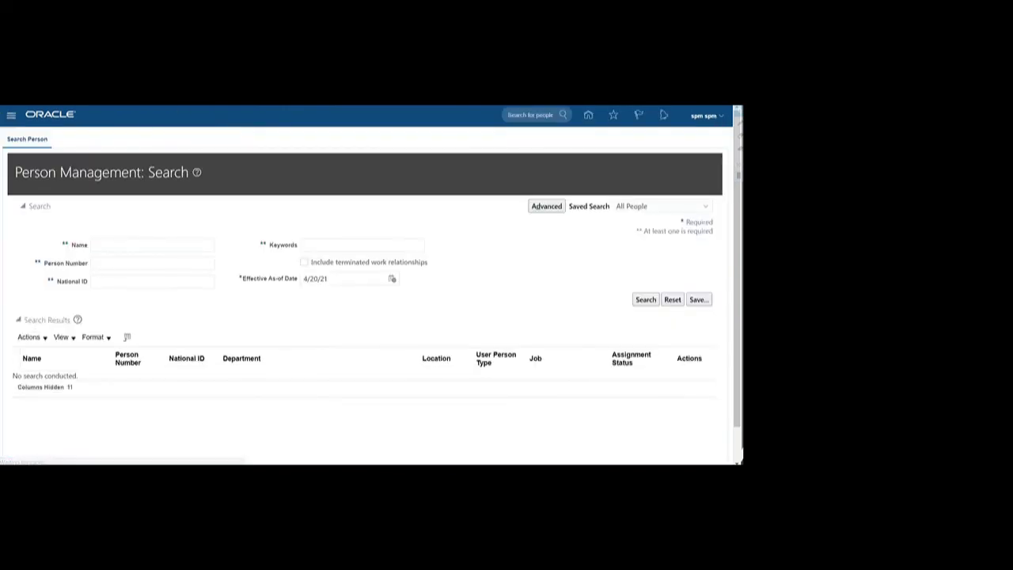
left_click(113, 261)
type("XXTEST2")
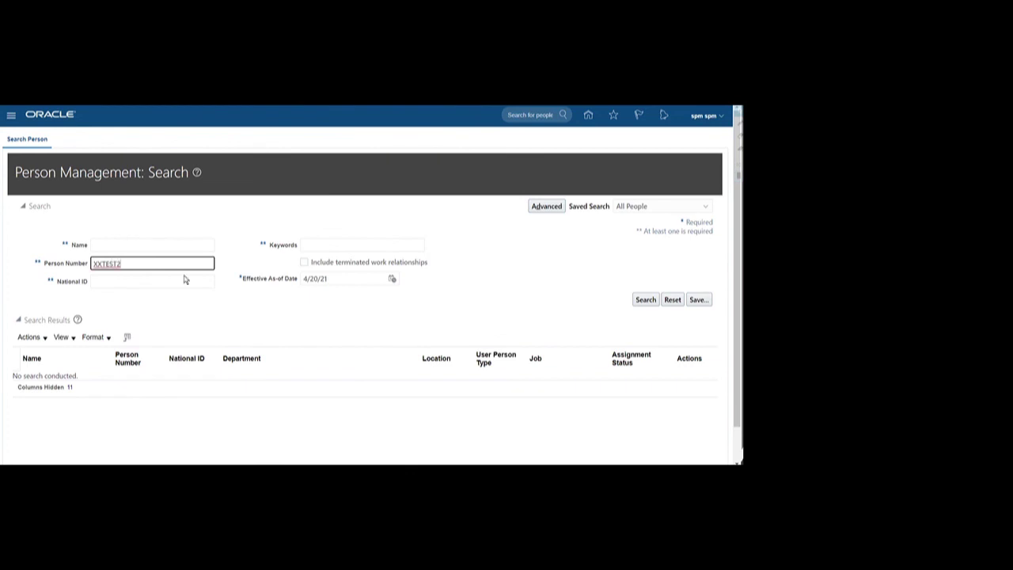
key("Return")
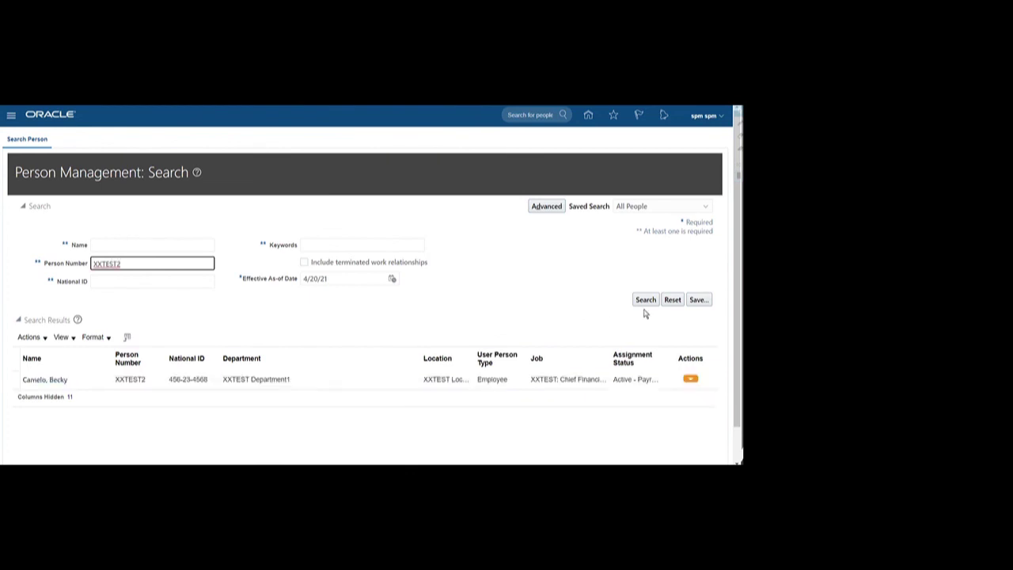
Open the employee found by the search and go to their Document Records
left_click(45, 379)
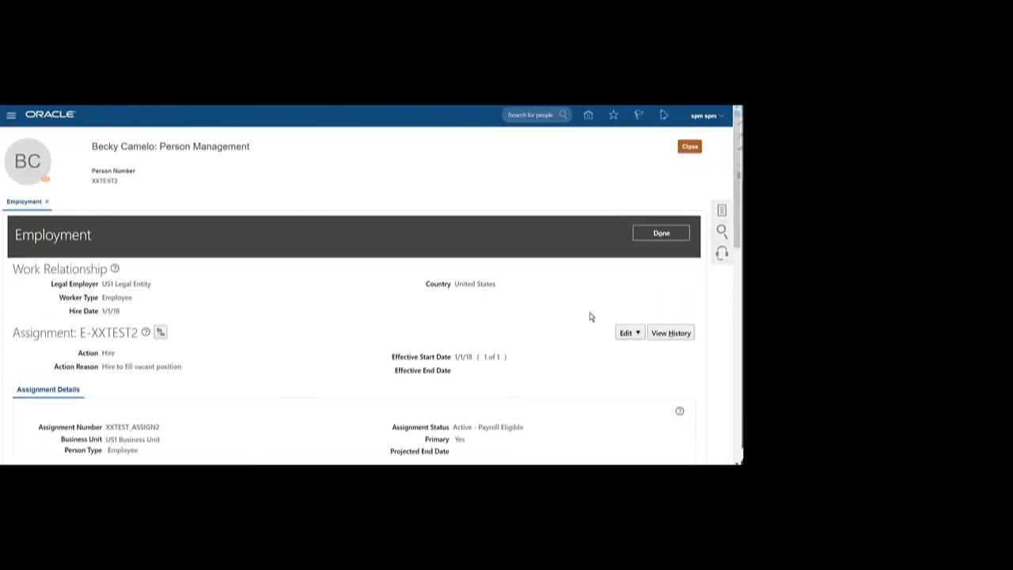
left_click(721, 210)
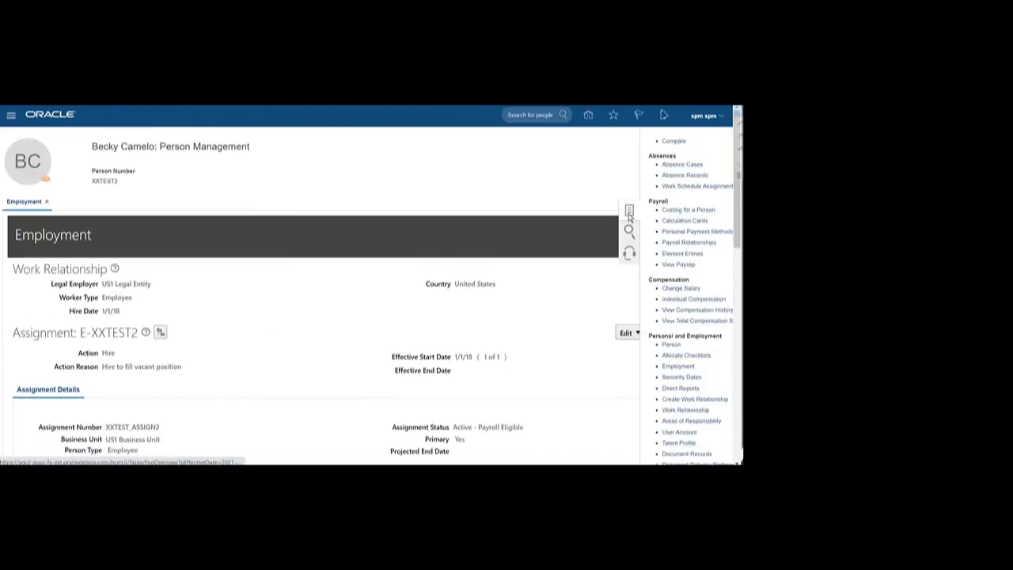
left_click(652, 454)
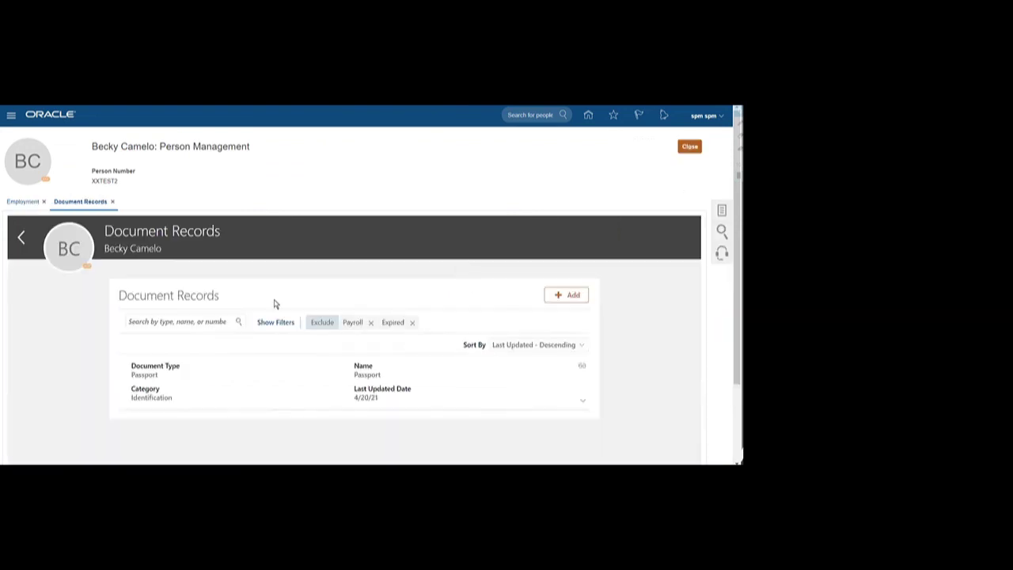
Check the document type and name of the employee's passport record, then open its details
left_click_drag(138, 370, 190, 364)
left_click(141, 375)
double_click(148, 375)
double_click(375, 372)
left_click(580, 363)
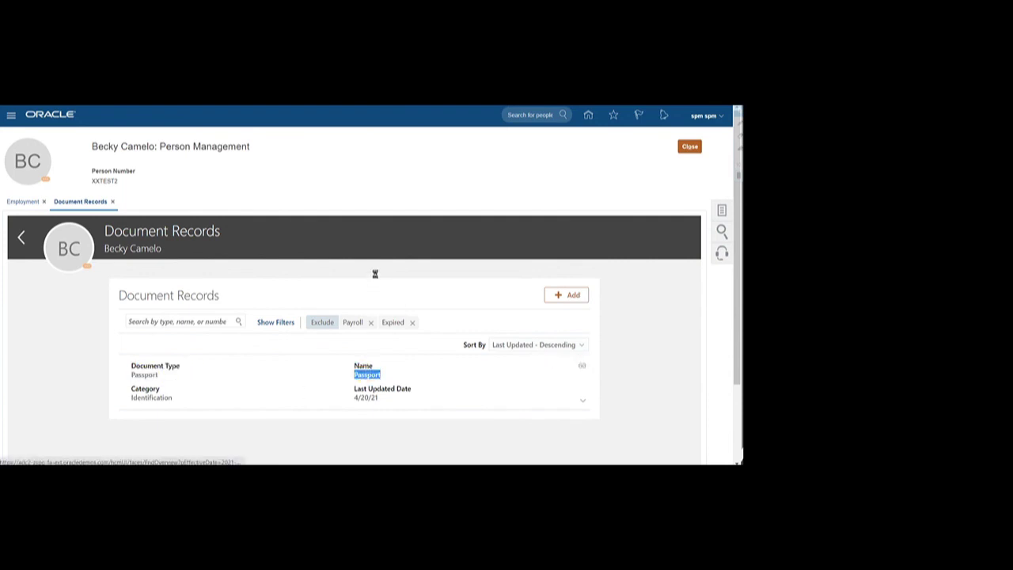
Review the passport record's name, number, issuing country and attachment, then close the employee's Person Management page
scroll(141, 351, "down", 1)
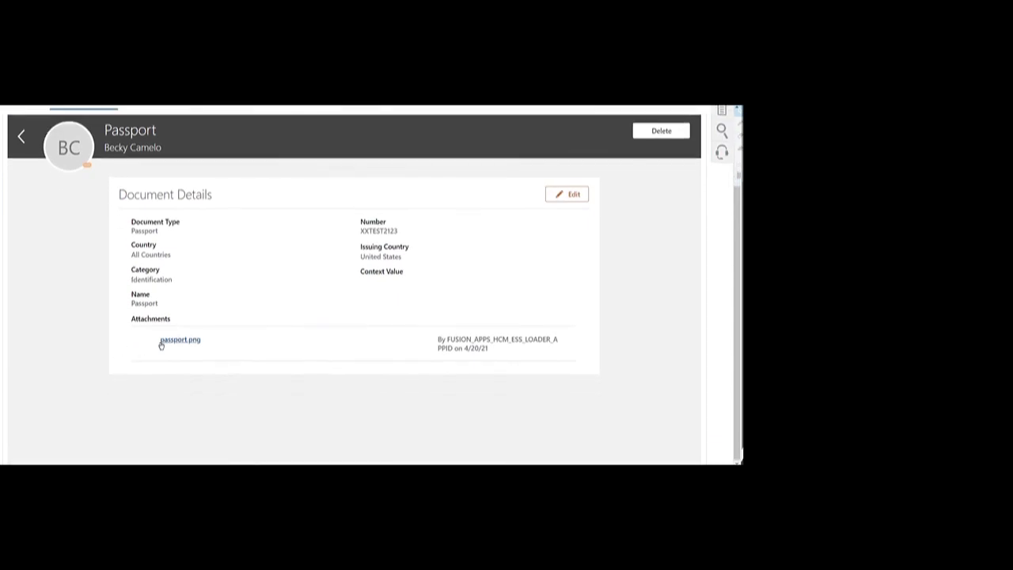
double_click(146, 303)
left_click(384, 230)
left_click_drag(361, 257, 405, 258)
left_click(624, 278)
scroll(626, 282, "up", 2)
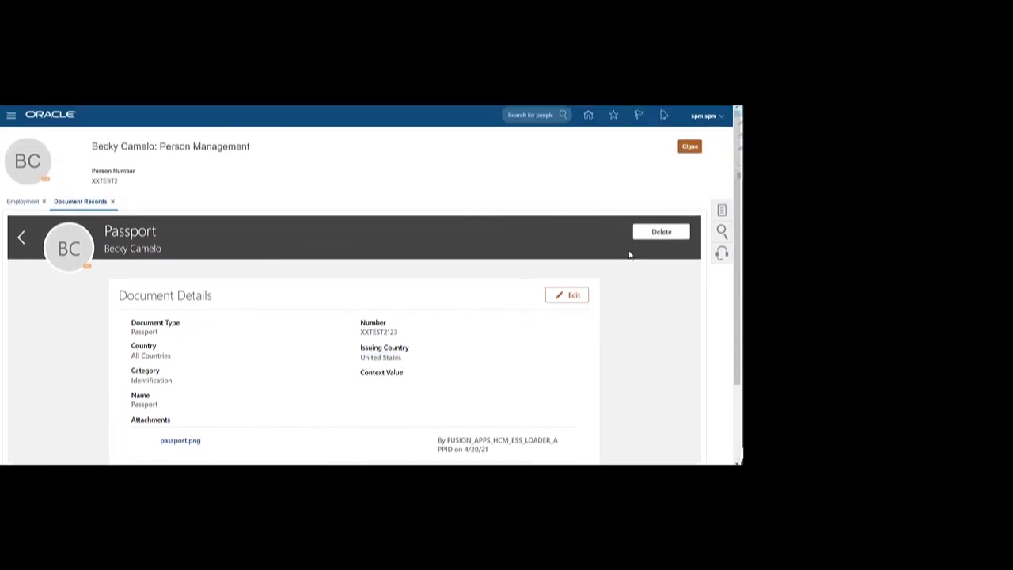
left_click(687, 146)
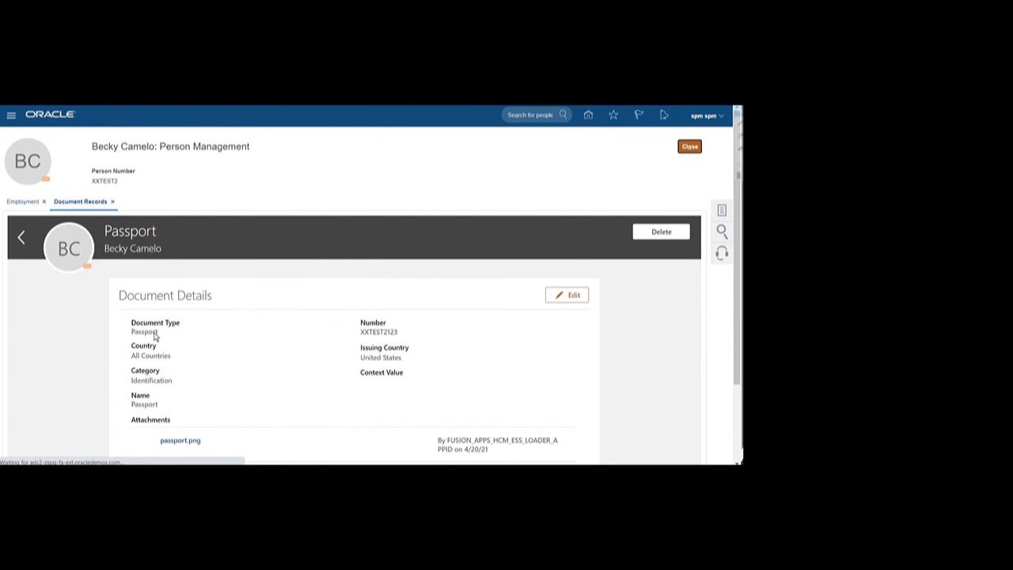